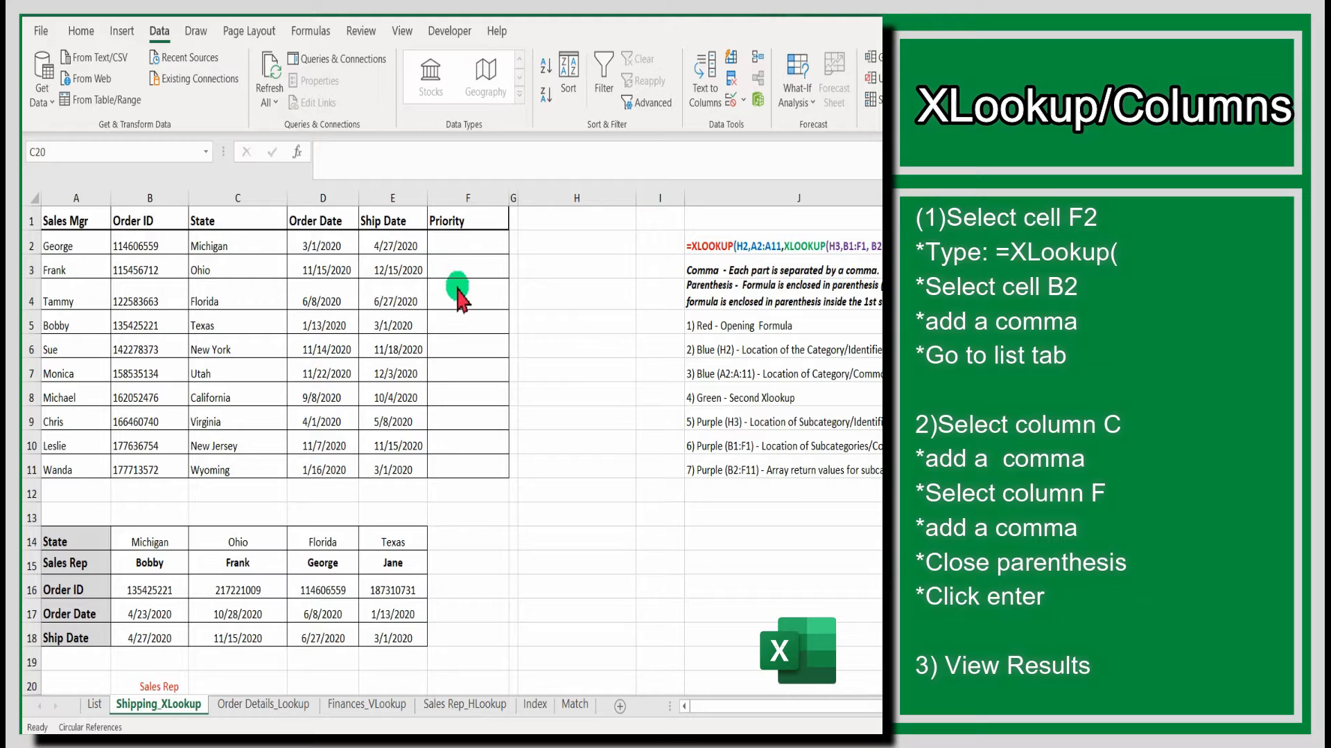
- In cell F2, start an XLOOKUP formula using B2 as the lookup value
{"action": "left_click", "coordinate": [462, 242]}
{"action": "type", "text": "="}
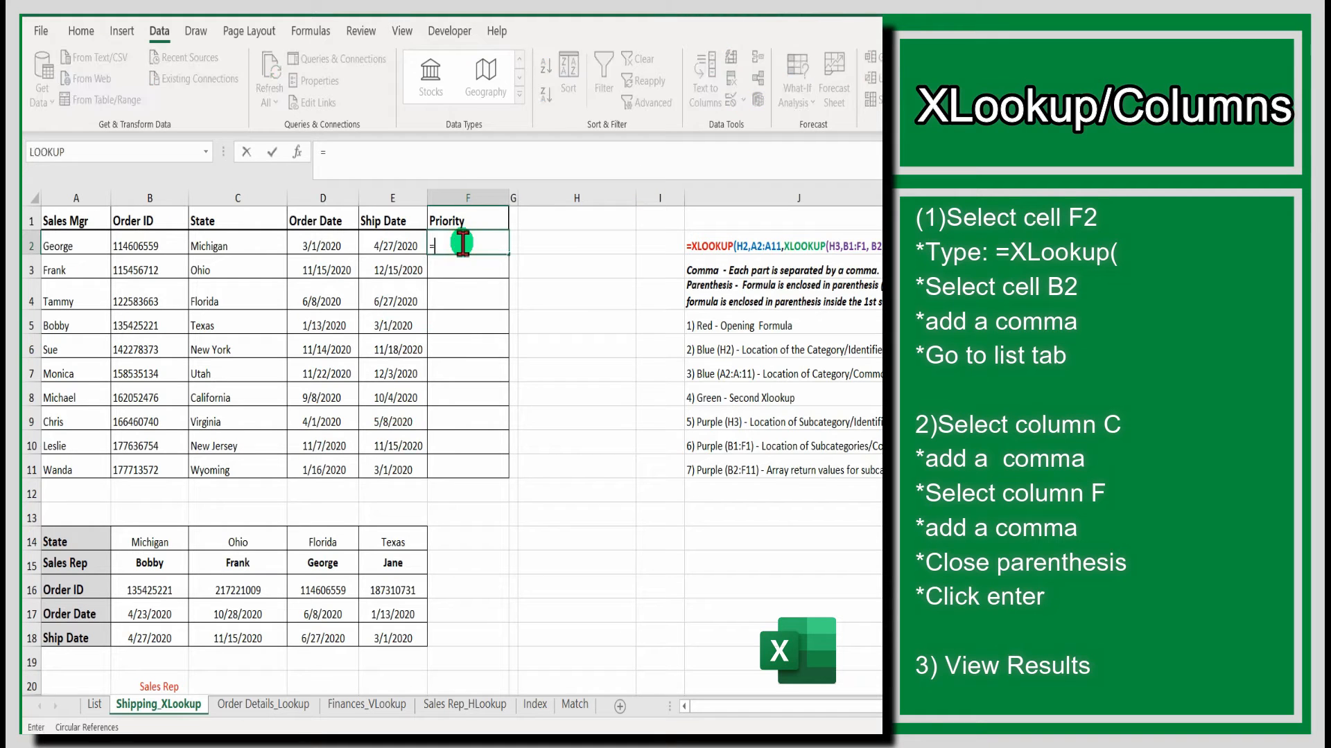
{"action": "type", "text": "xlookup"}
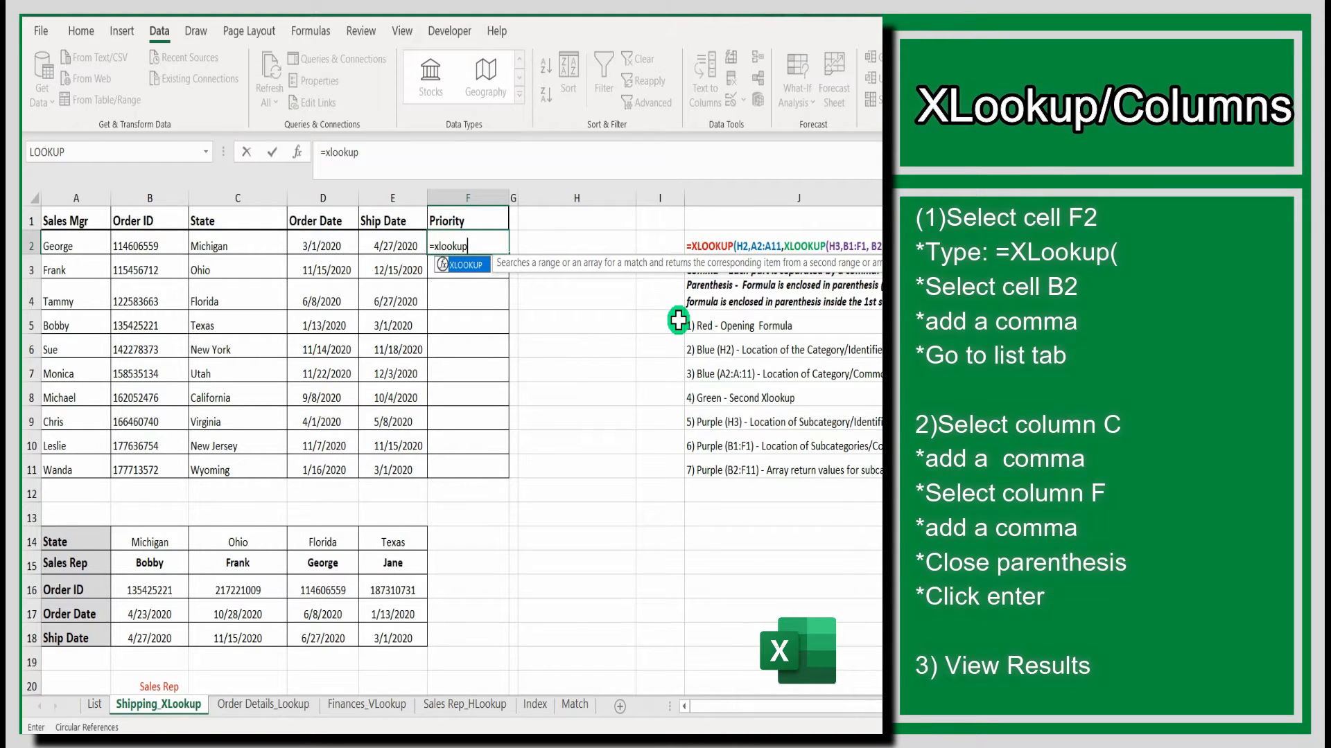
{"action": "type", "text": "("}
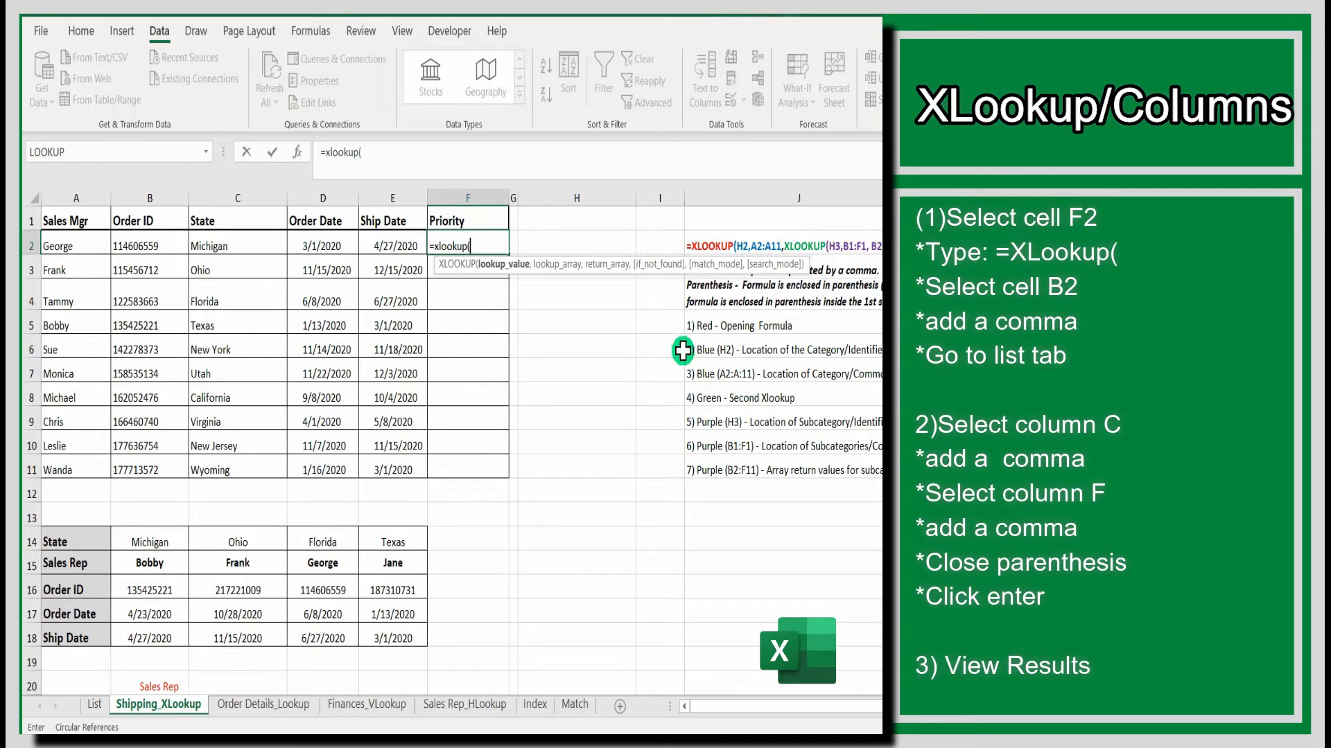
{"action": "left_click", "coordinate": [142, 242]}
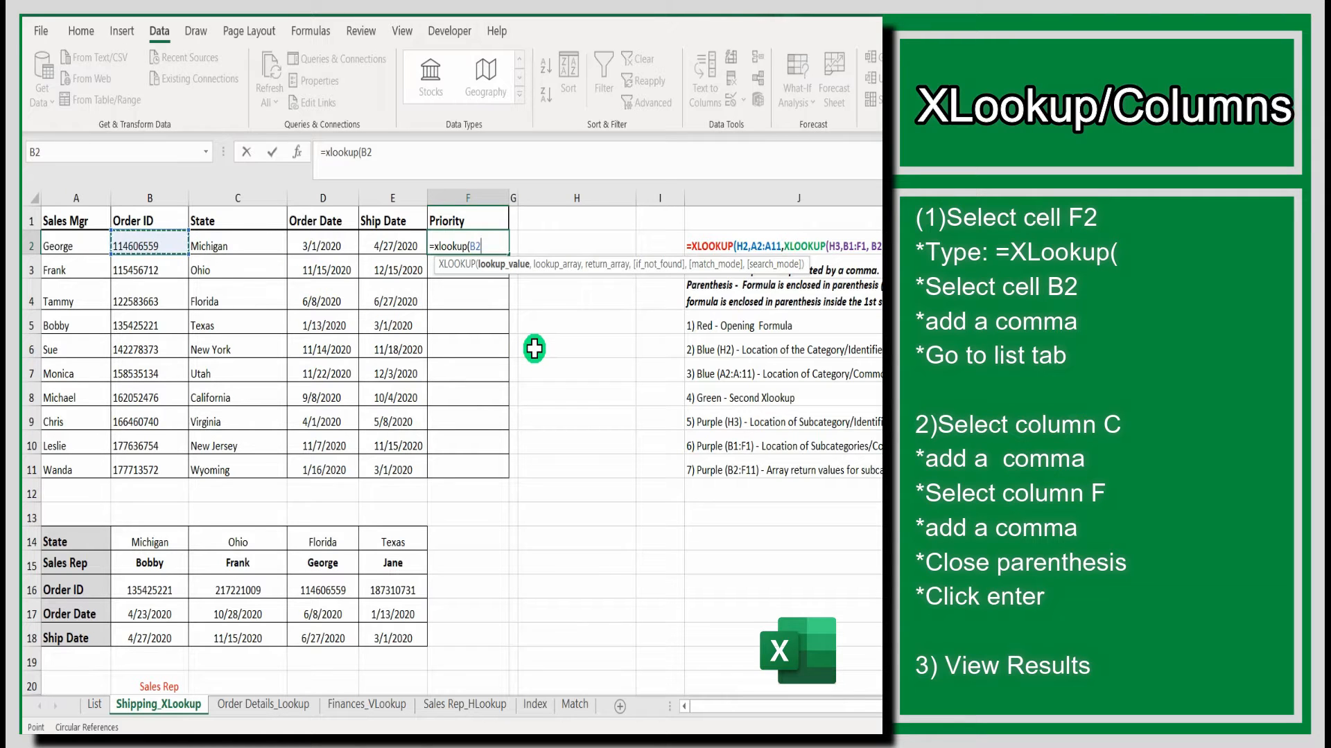
{"action": "type", "text": ","}
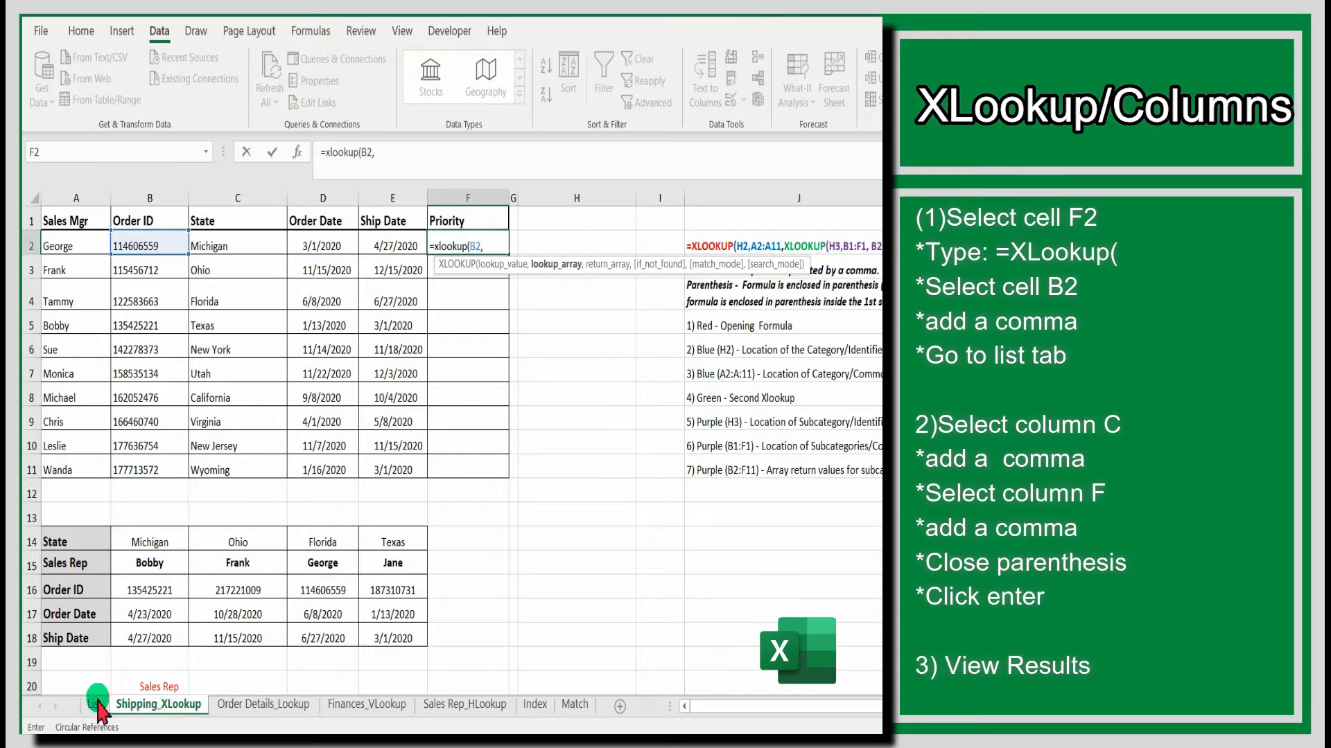
- Complete the F2 formula with column C of the List sheet as lookup array and column F as return array
{"action": "left_click", "coordinate": [97, 705]}
{"action": "left_click", "coordinate": [220, 197]}
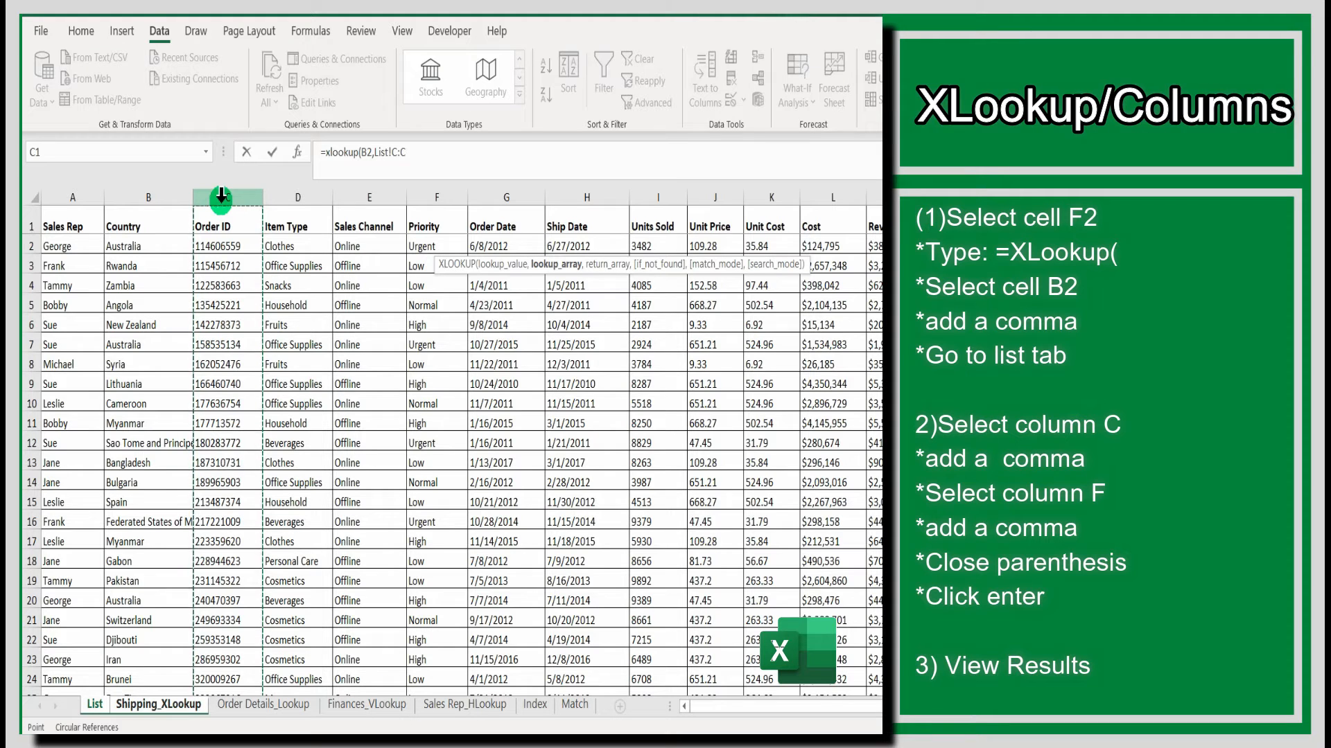
{"action": "type", "text": ","}
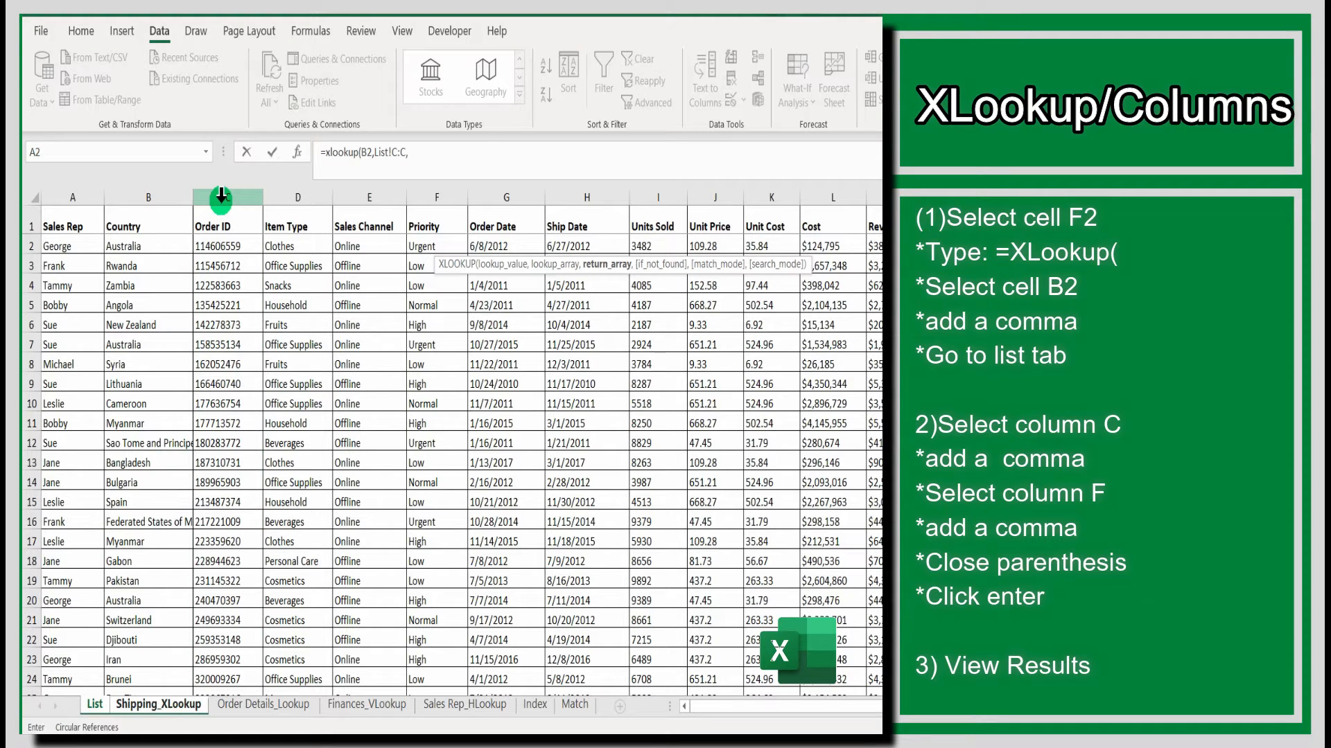
{"action": "left_click", "coordinate": [434, 197]}
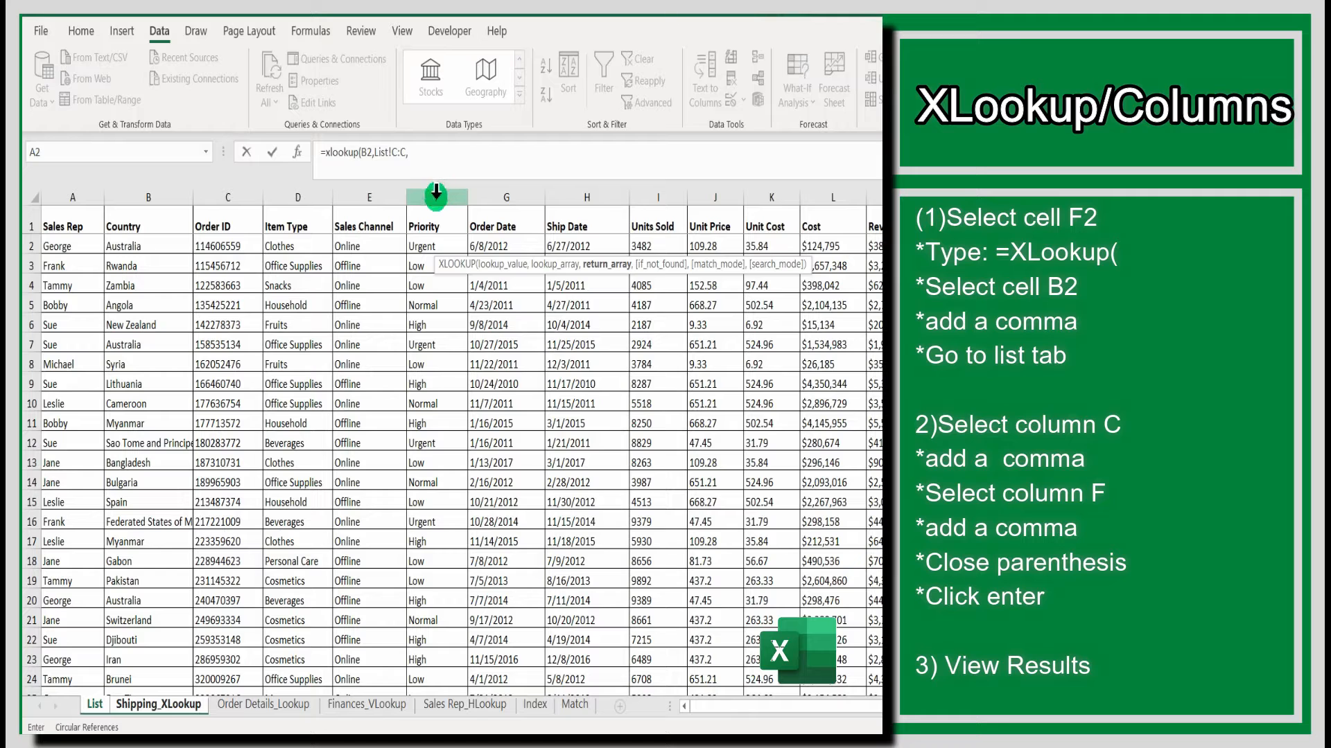
{"action": "left_click", "coordinate": [436, 197]}
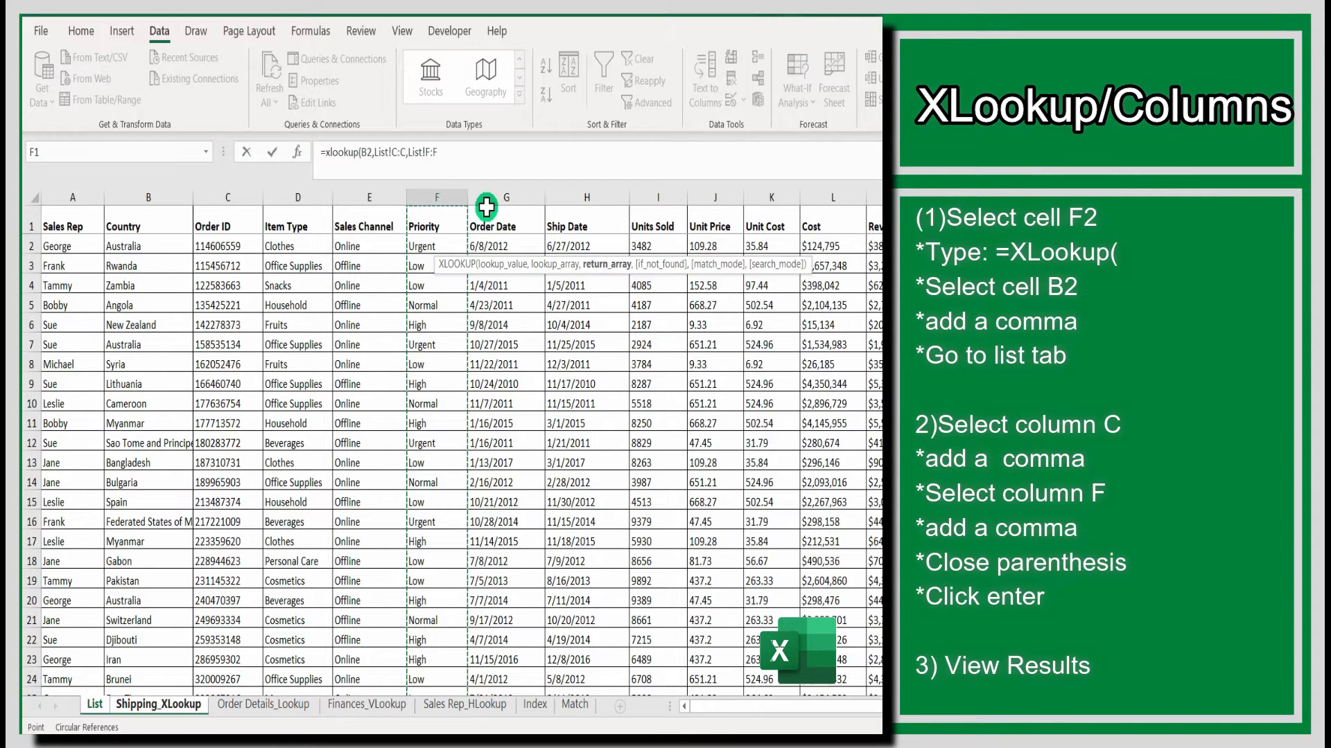
{"action": "type", "text": ")"}
{"action": "key", "text": "Return"}
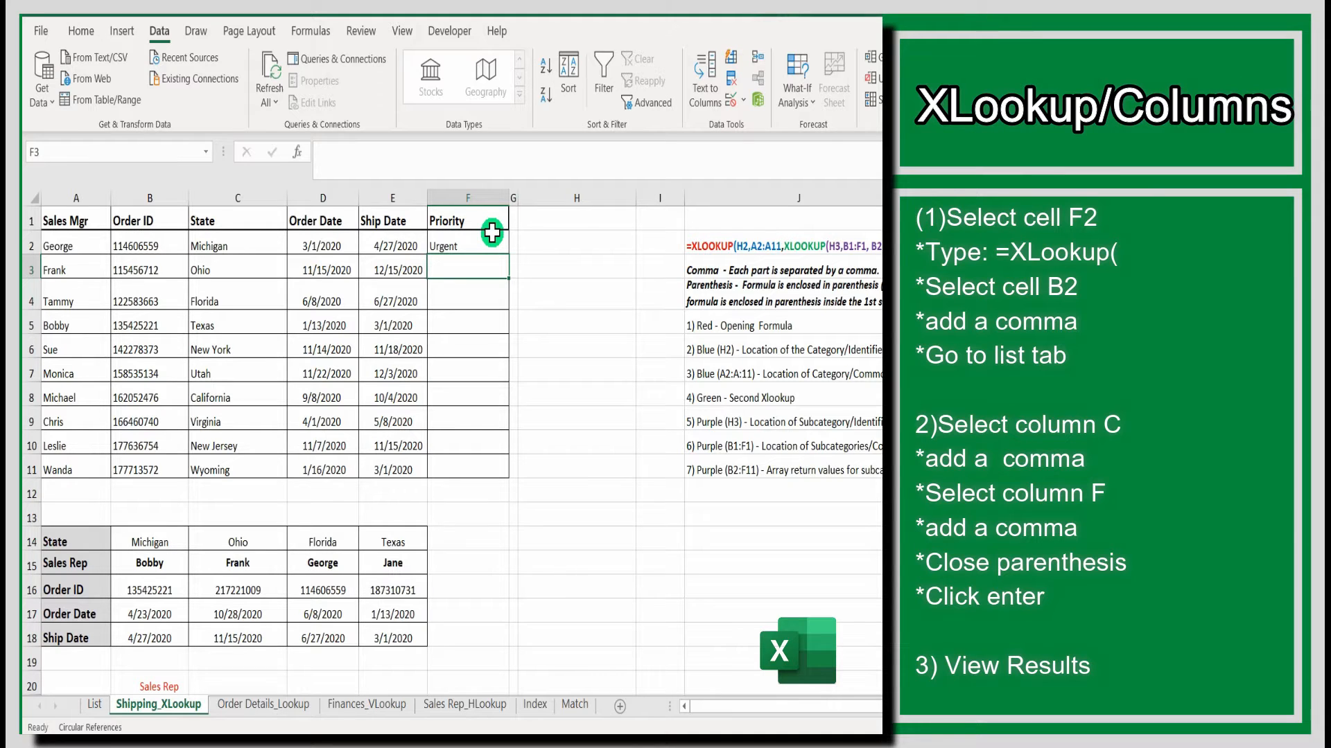
- In cell F3, start an XLOOKUP formula using B3 as the lookup value
{"action": "type", "text": "="}
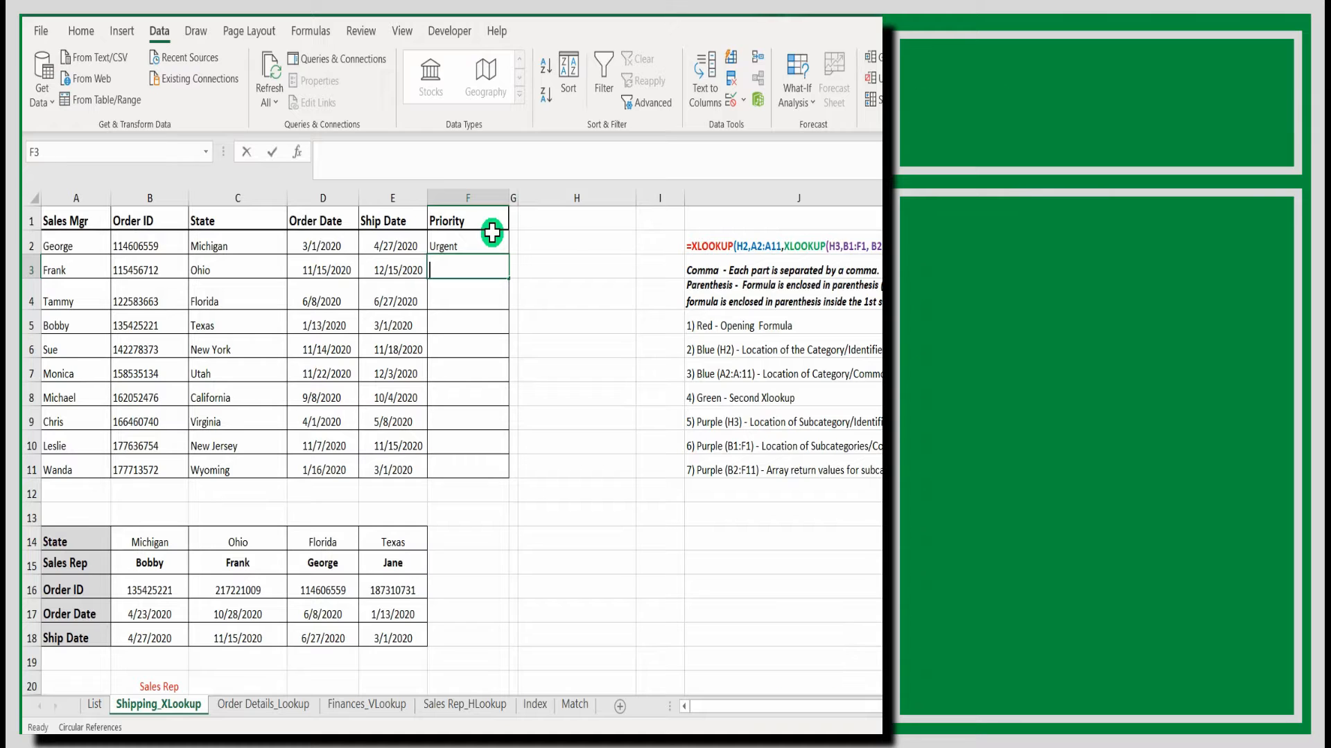
{"action": "type", "text": "xloo"}
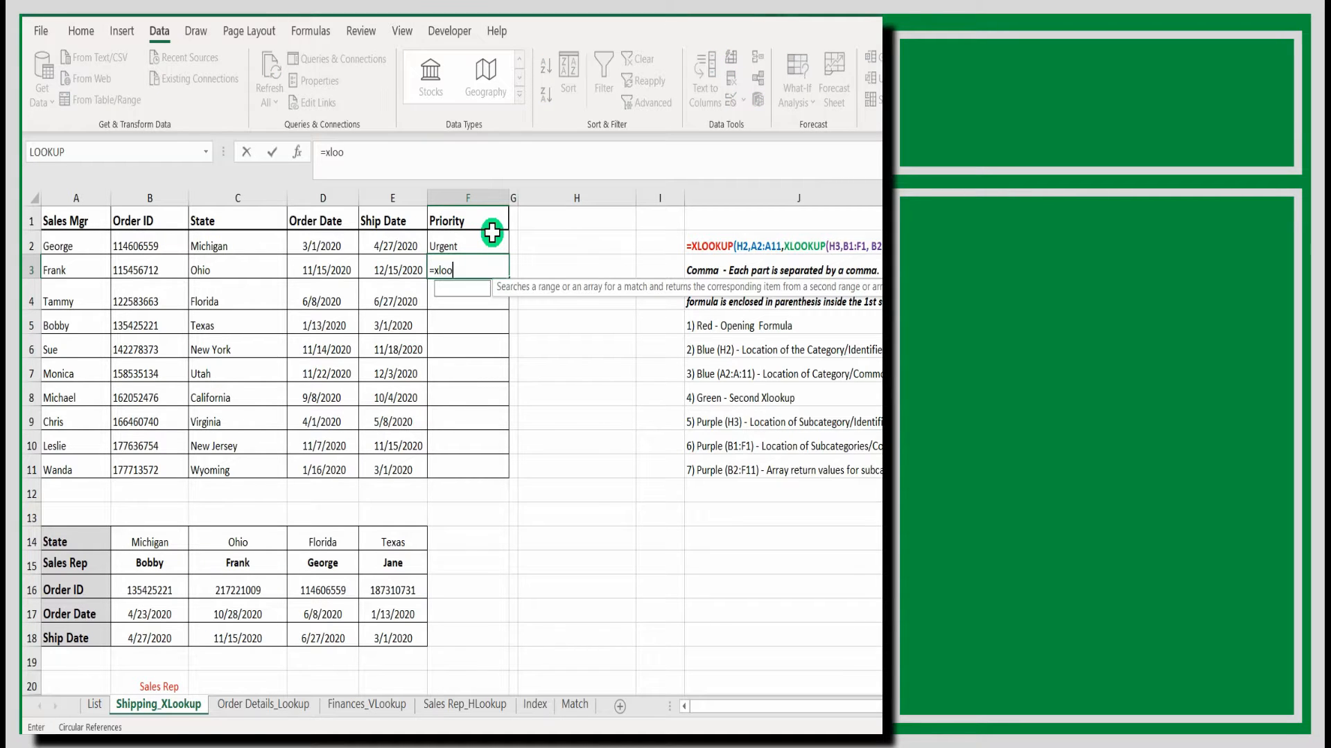
{"action": "type", "text": "kup("}
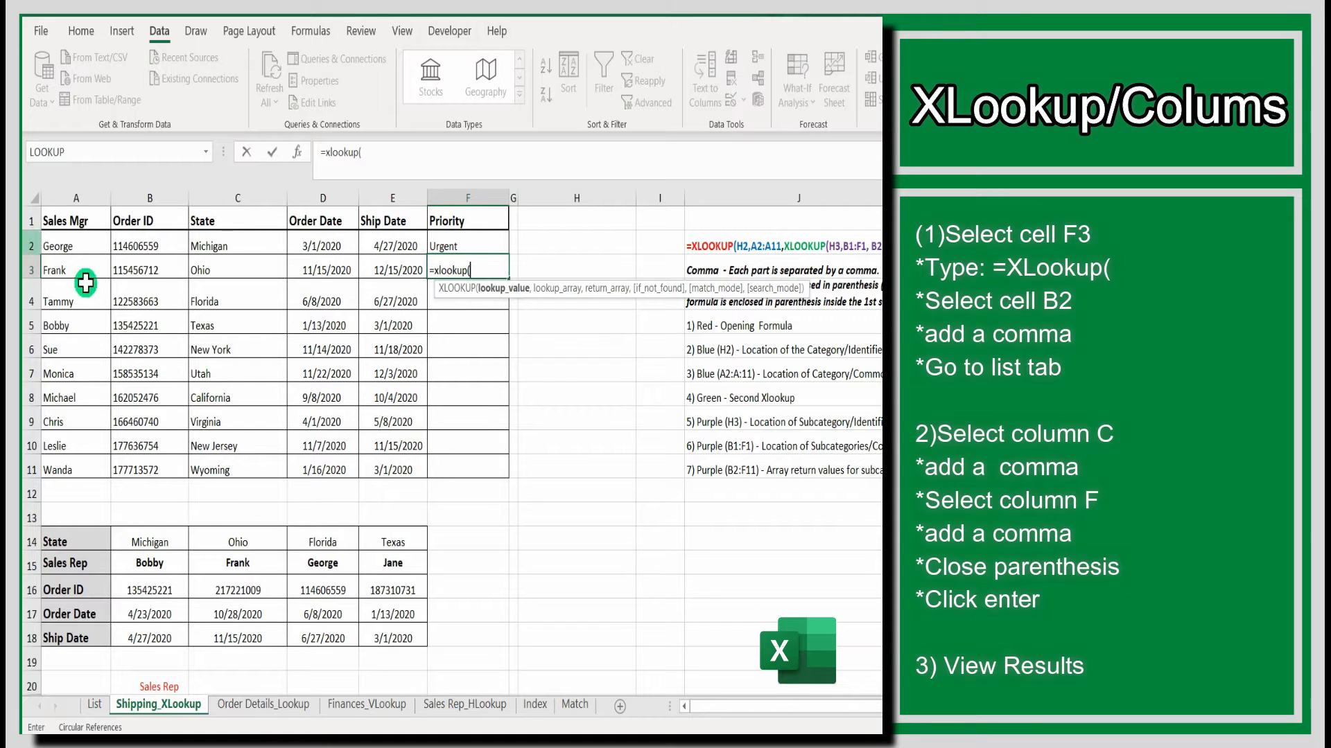
{"action": "left_click", "coordinate": [130, 273]}
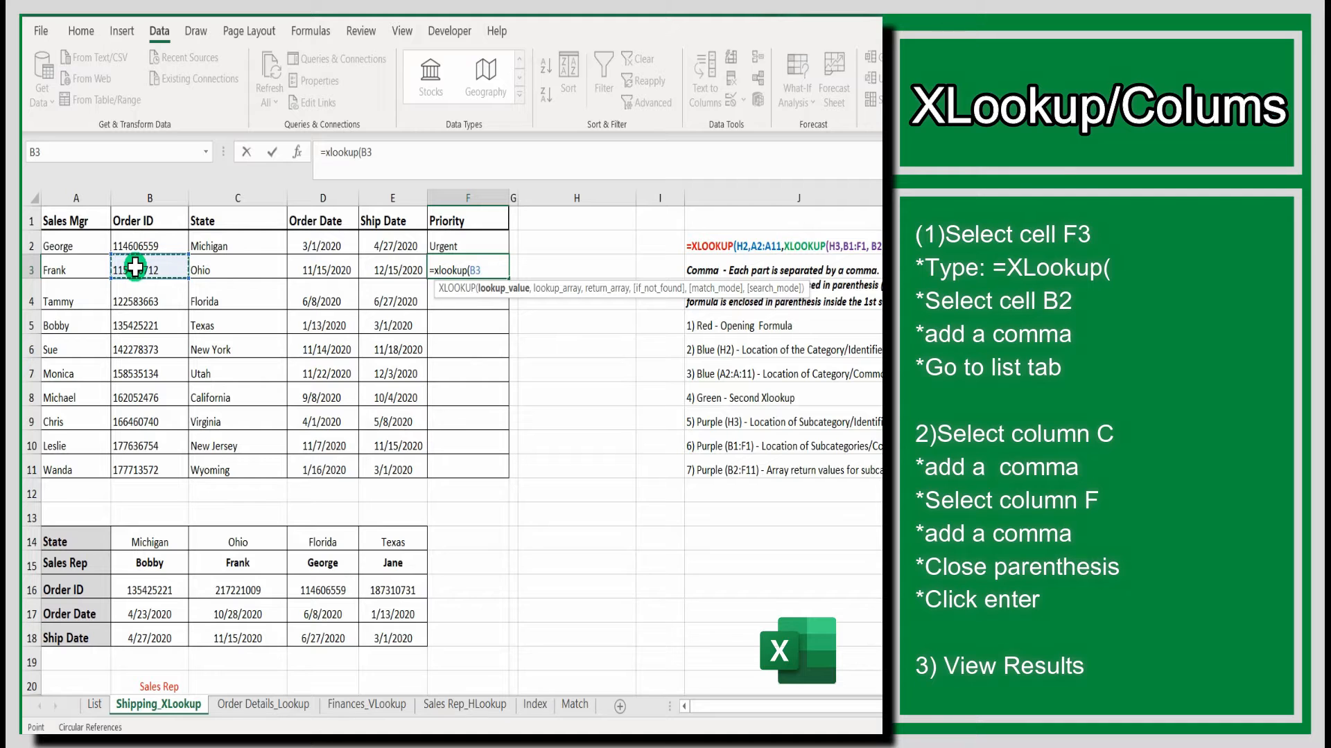
{"action": "type", "text": ","}
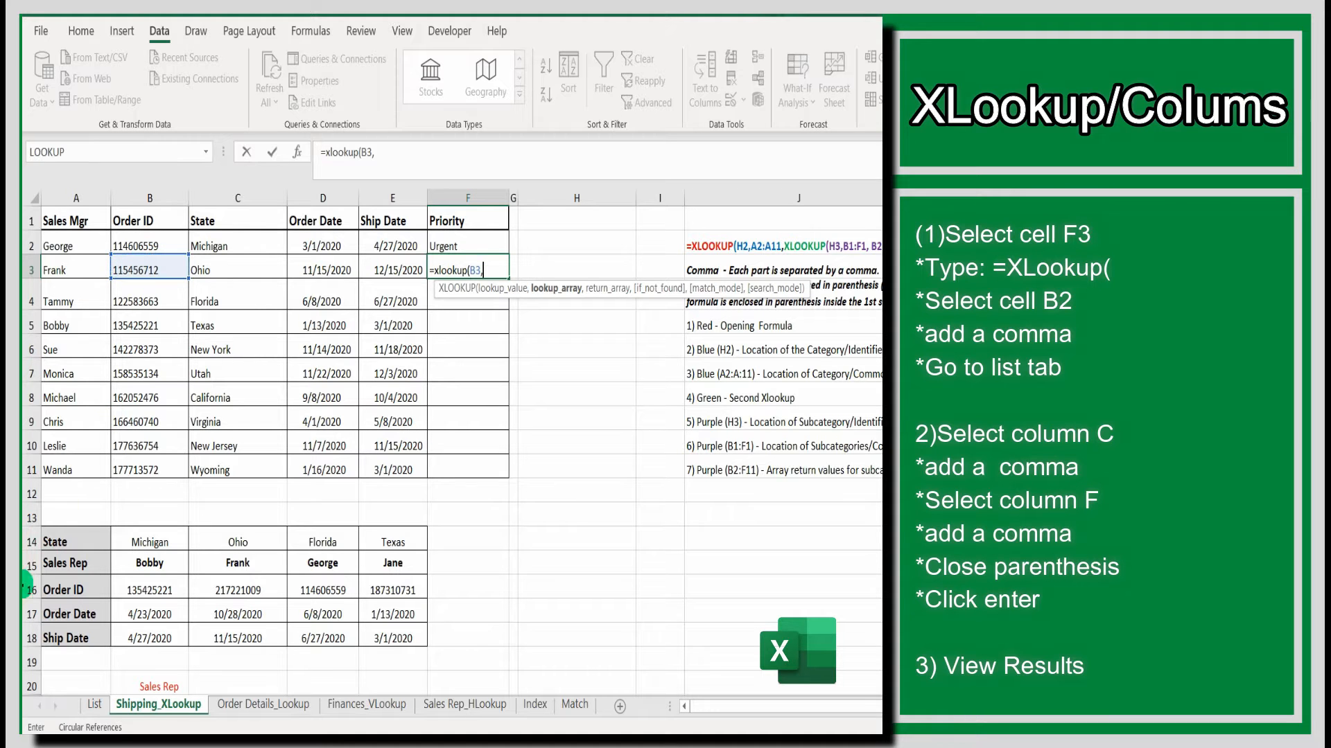
- Complete the F3 formula with List sheet column C as lookup array and column F as return array
{"action": "left_click", "coordinate": [94, 704]}
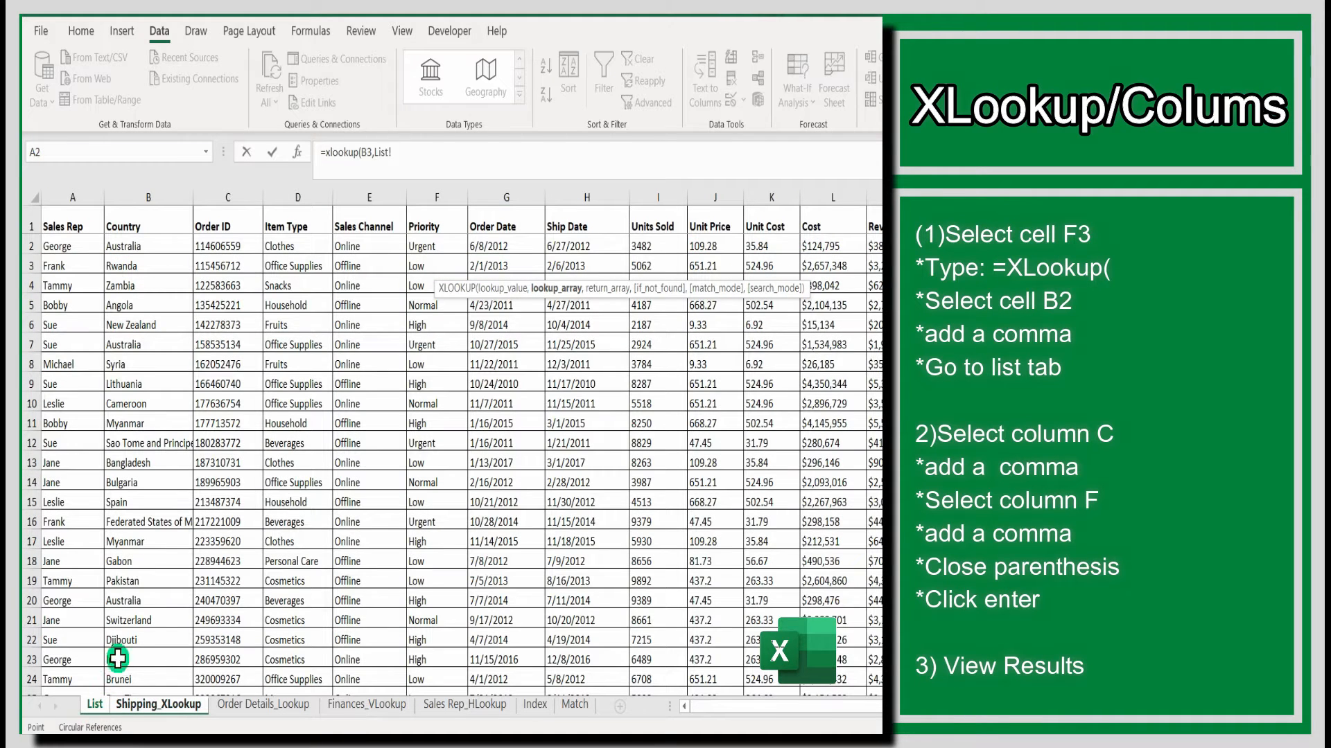
{"action": "left_click", "coordinate": [220, 194]}
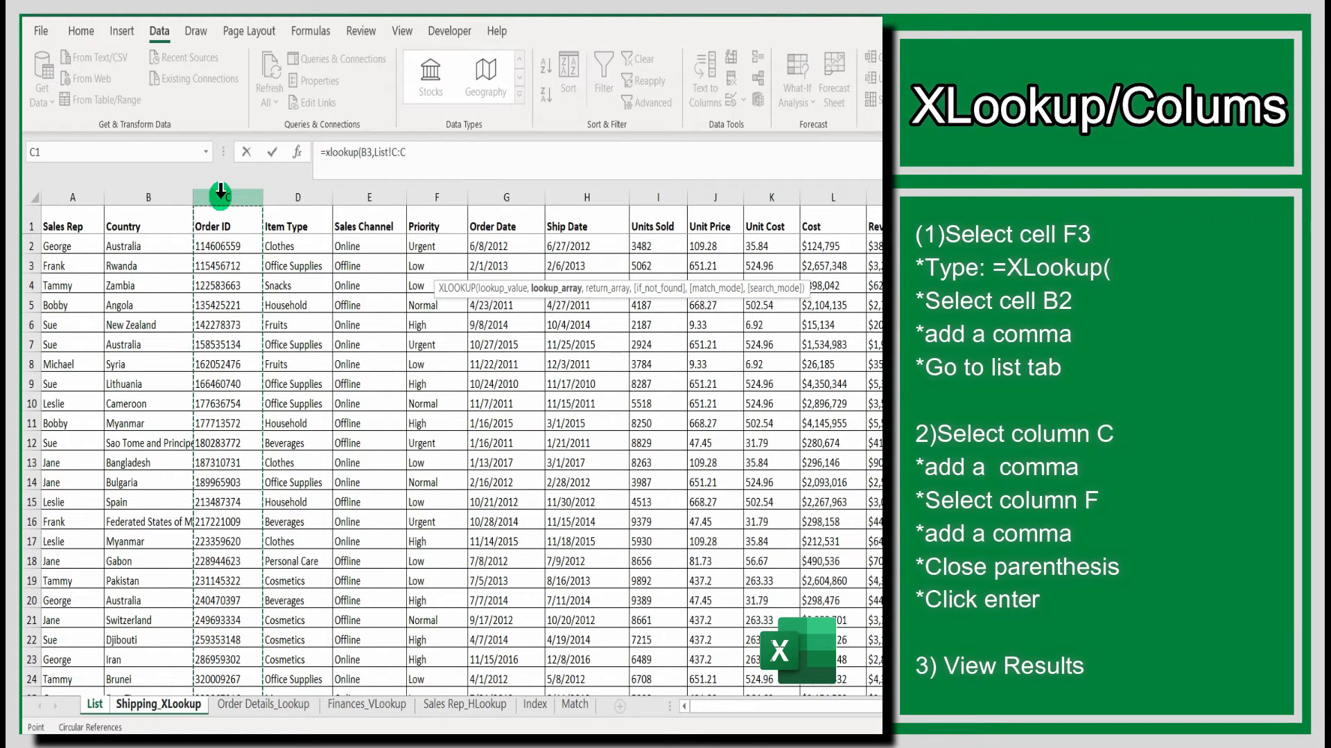
{"action": "type", "text": ","}
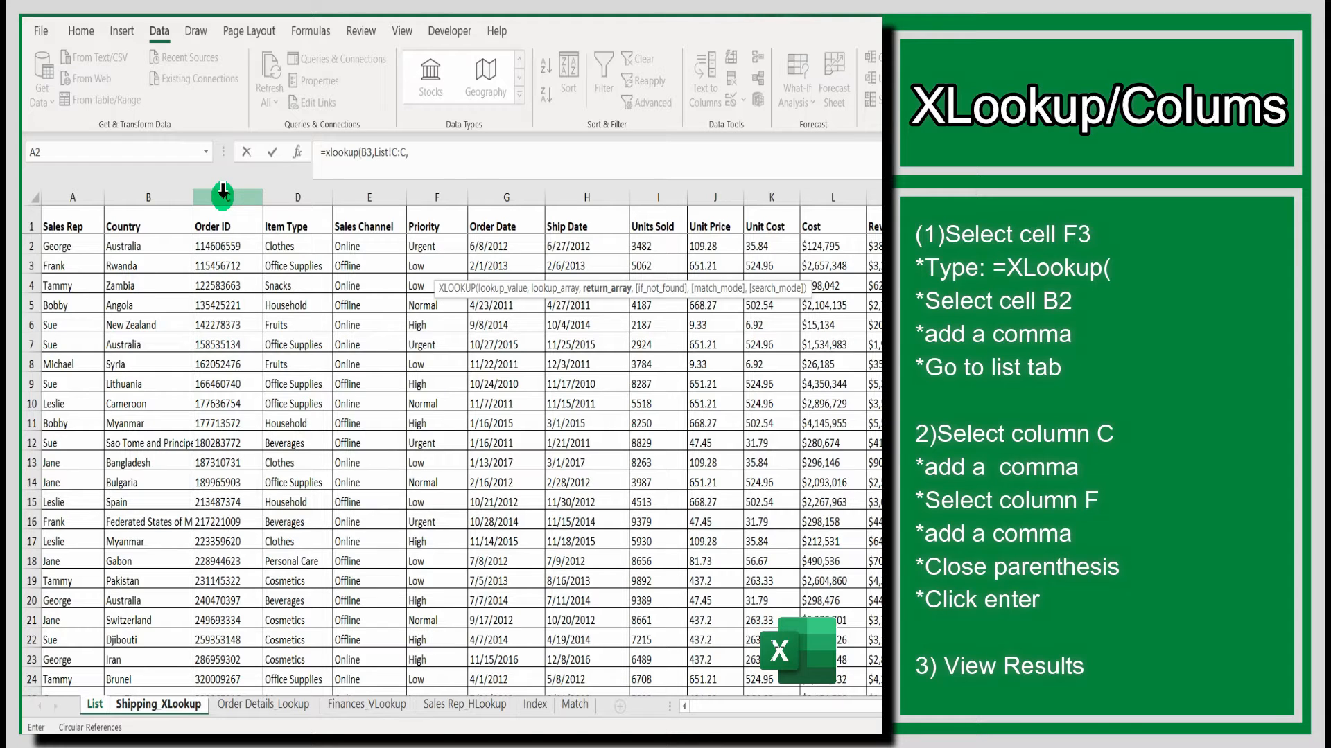
{"action": "left_click", "coordinate": [429, 196]}
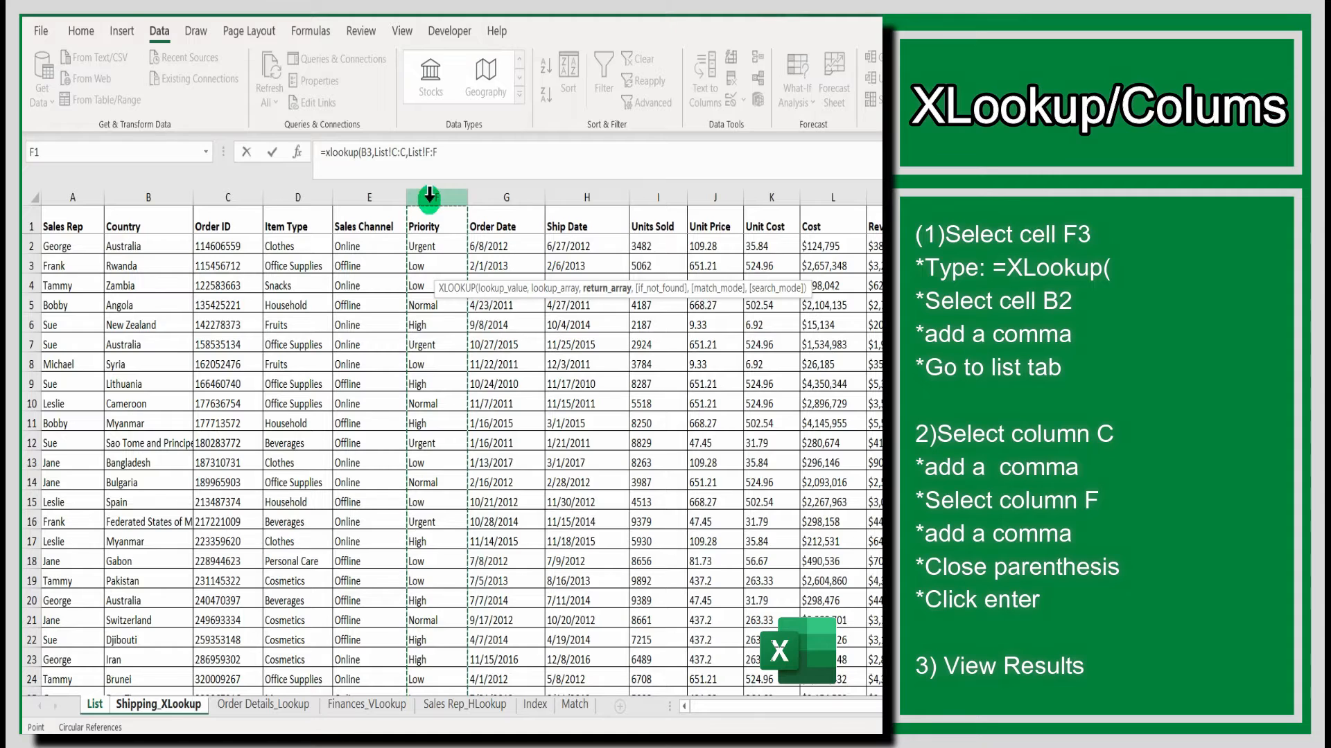
{"action": "type", "text": ")"}
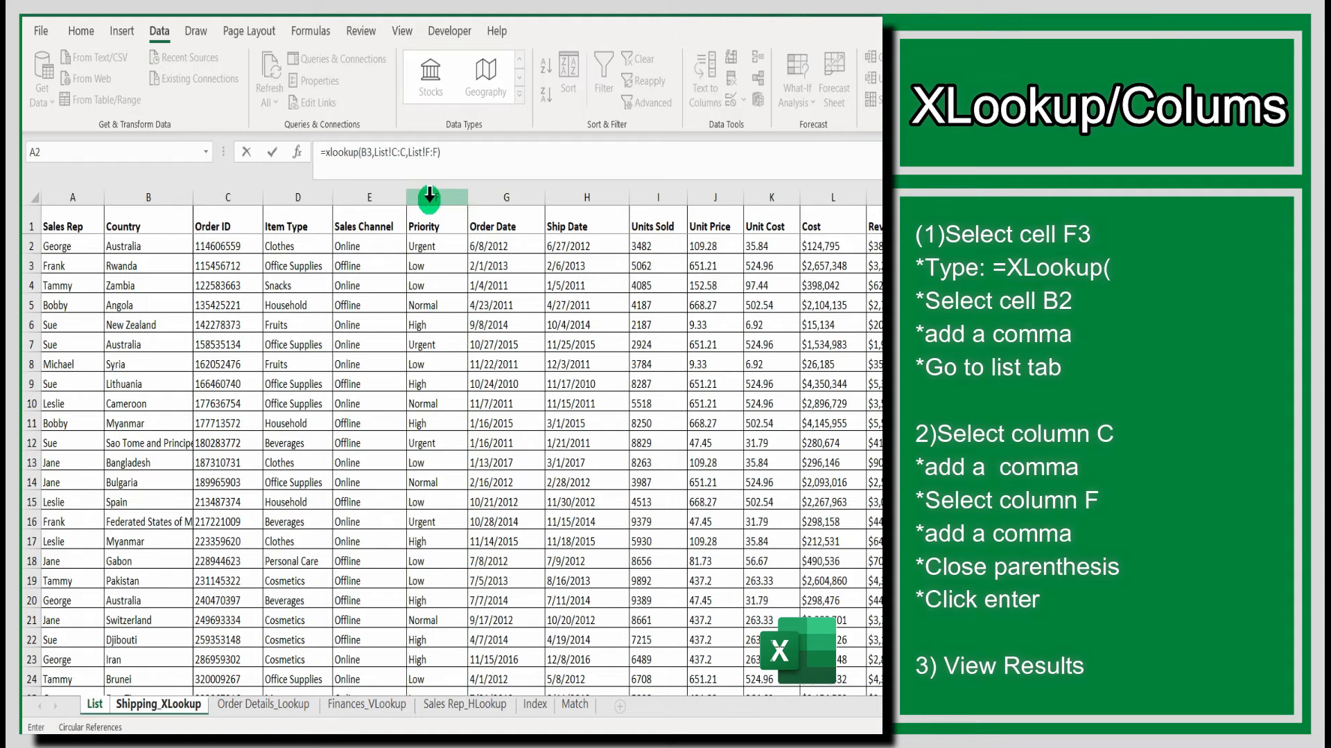
{"action": "key", "text": "Return"}
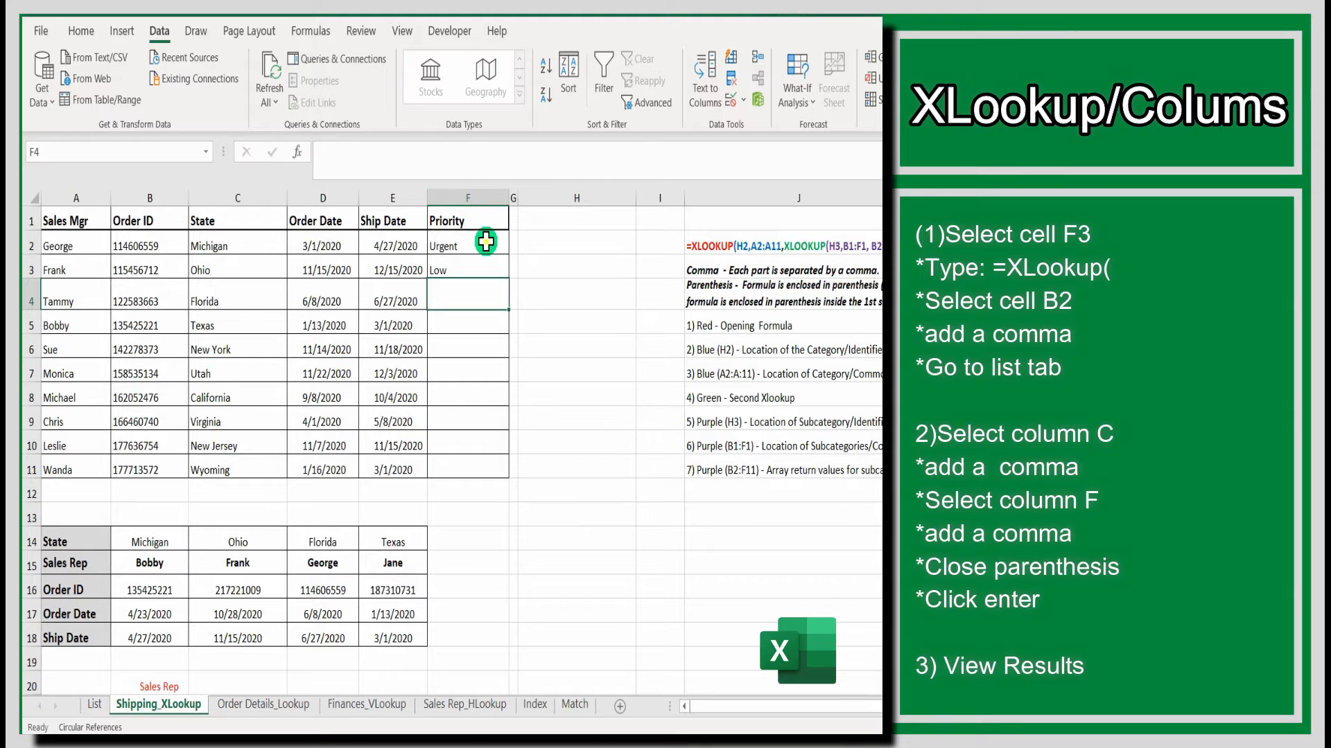
- Autofill the F2 formula down the Priority column through row 11
{"action": "left_click", "coordinate": [485, 241]}
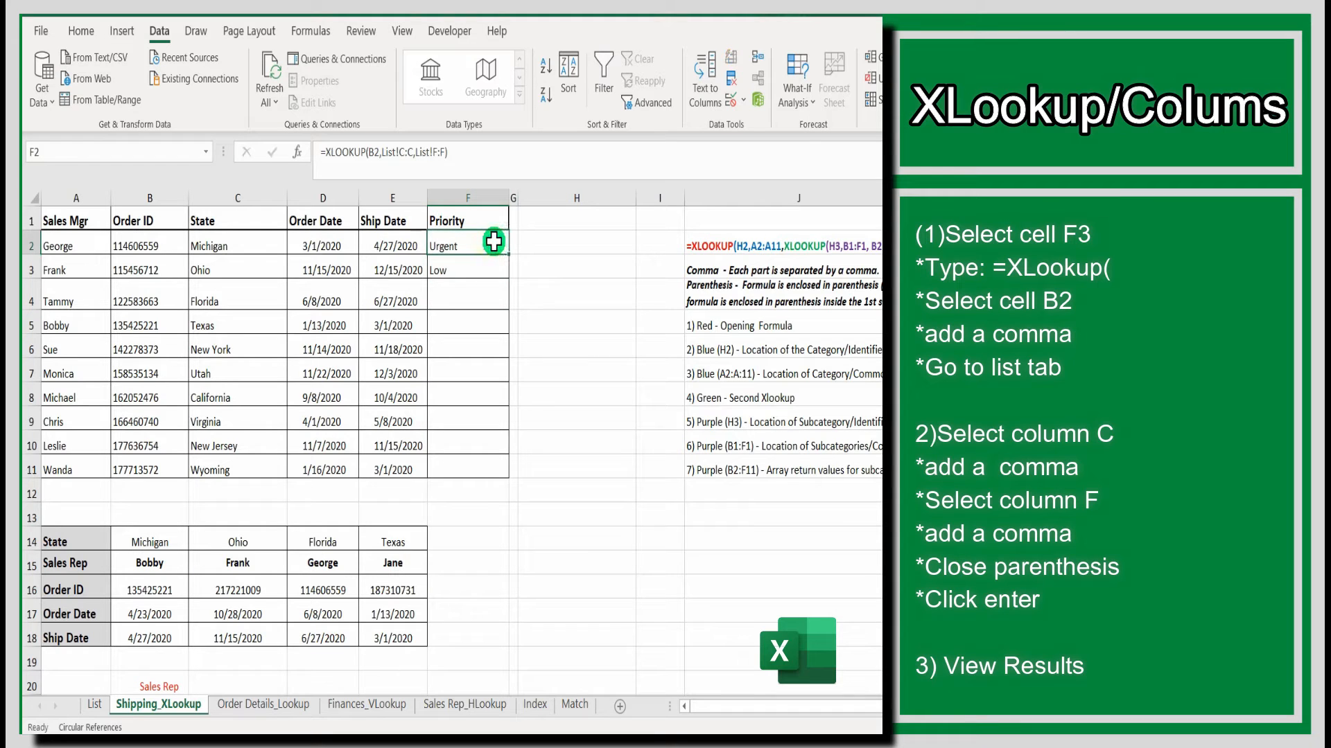
{"action": "left_click", "coordinate": [541, 270]}
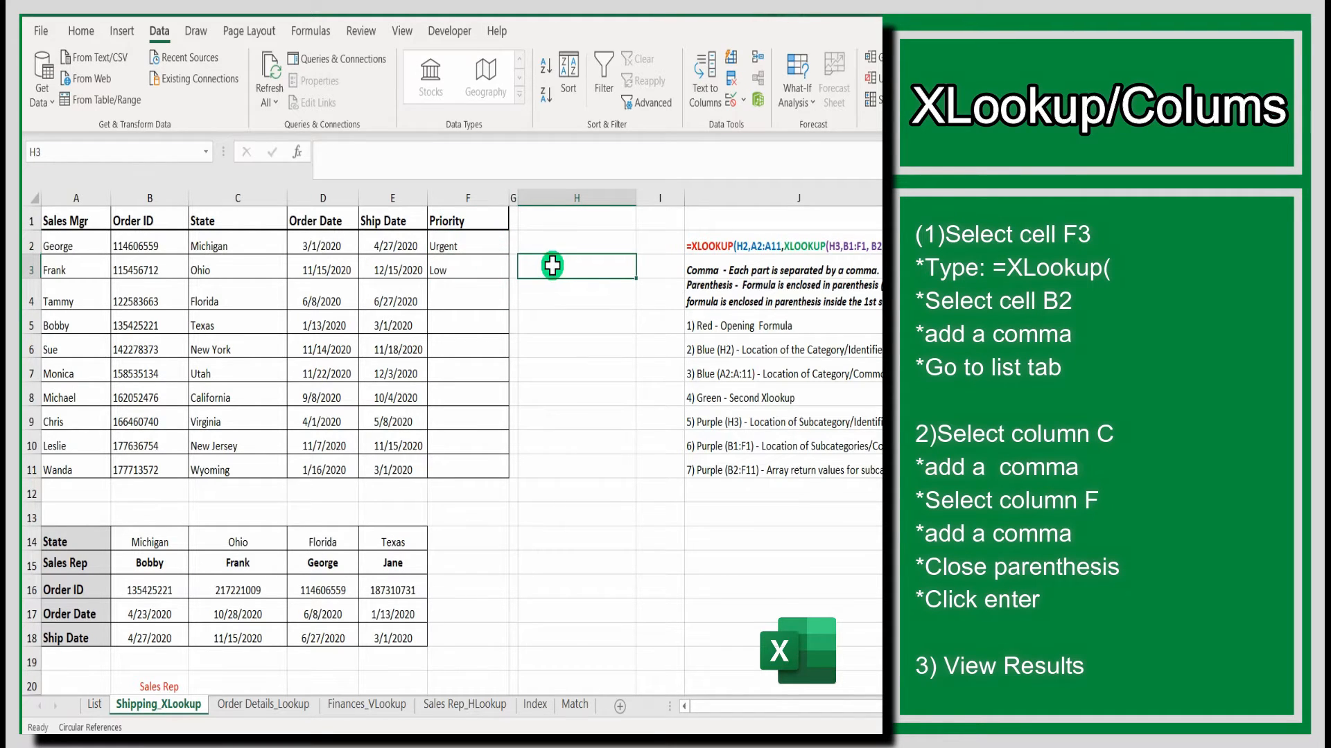
{"action": "left_click", "coordinate": [485, 242]}
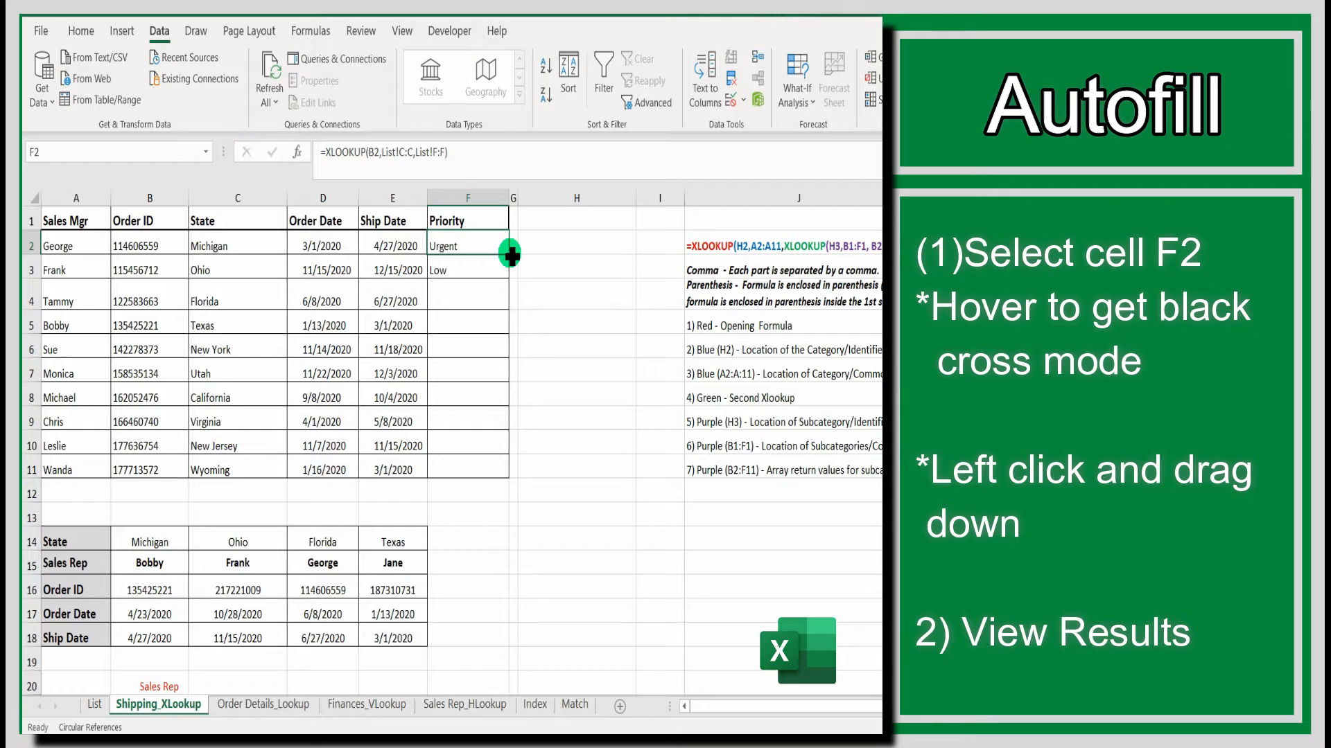
{"action": "left_click_drag", "start_coordinate": [510, 256], "coordinate": [505, 485]}
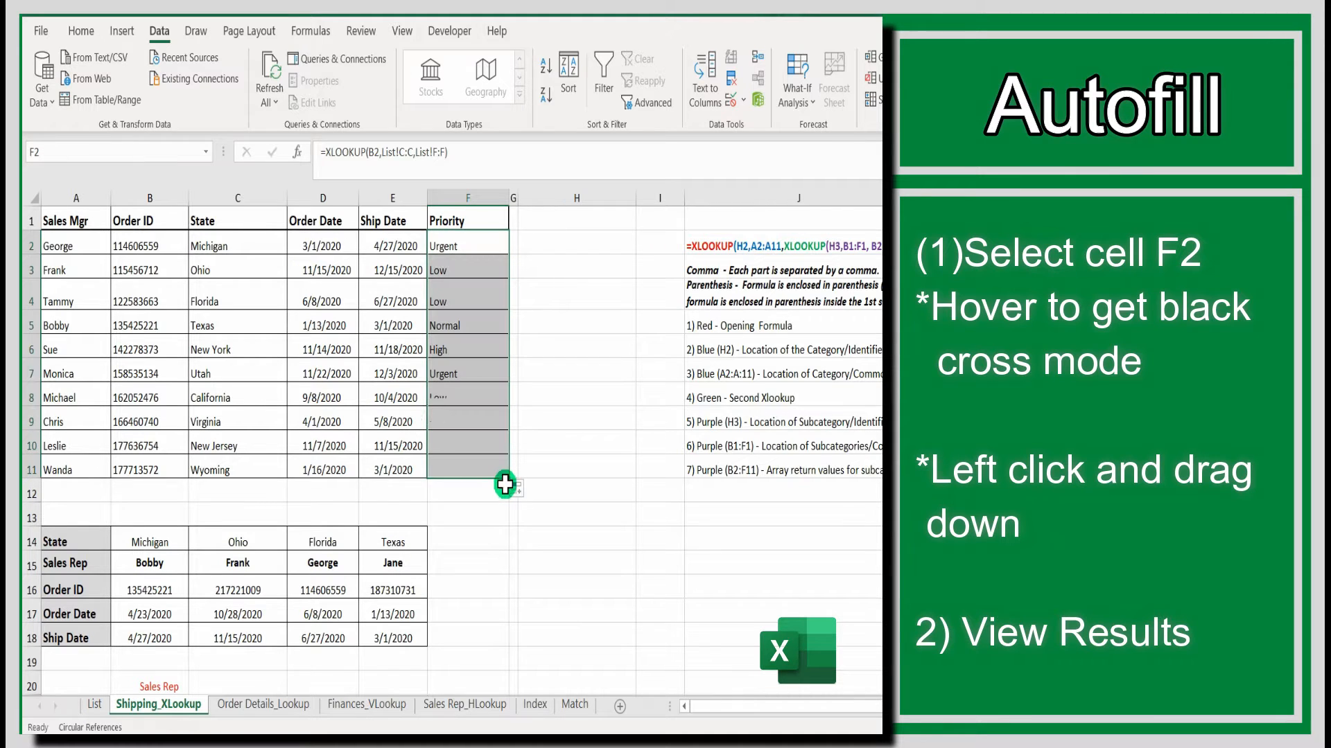
{"action": "left_click", "coordinate": [555, 485]}
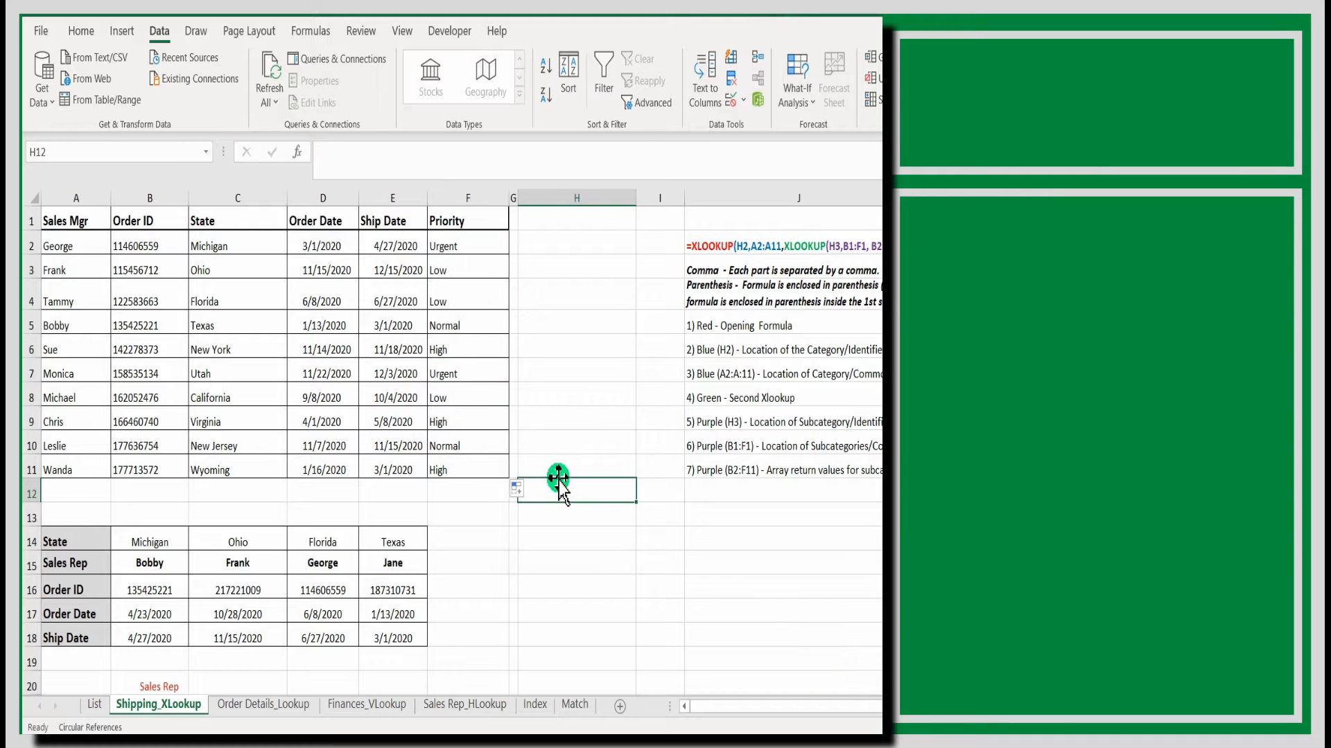
- Examine the State, Sales Rep, Order ID and date rows of the lower table in rows 14 to 18
{"action": "scroll", "coordinate": [559, 475], "scroll_direction": "down", "scroll_amount": 1}
{"action": "scroll", "coordinate": [558, 476], "scroll_direction": "down", "scroll_amount": 3}
{"action": "scroll", "coordinate": [558, 476], "scroll_direction": "up", "scroll_amount": 3}
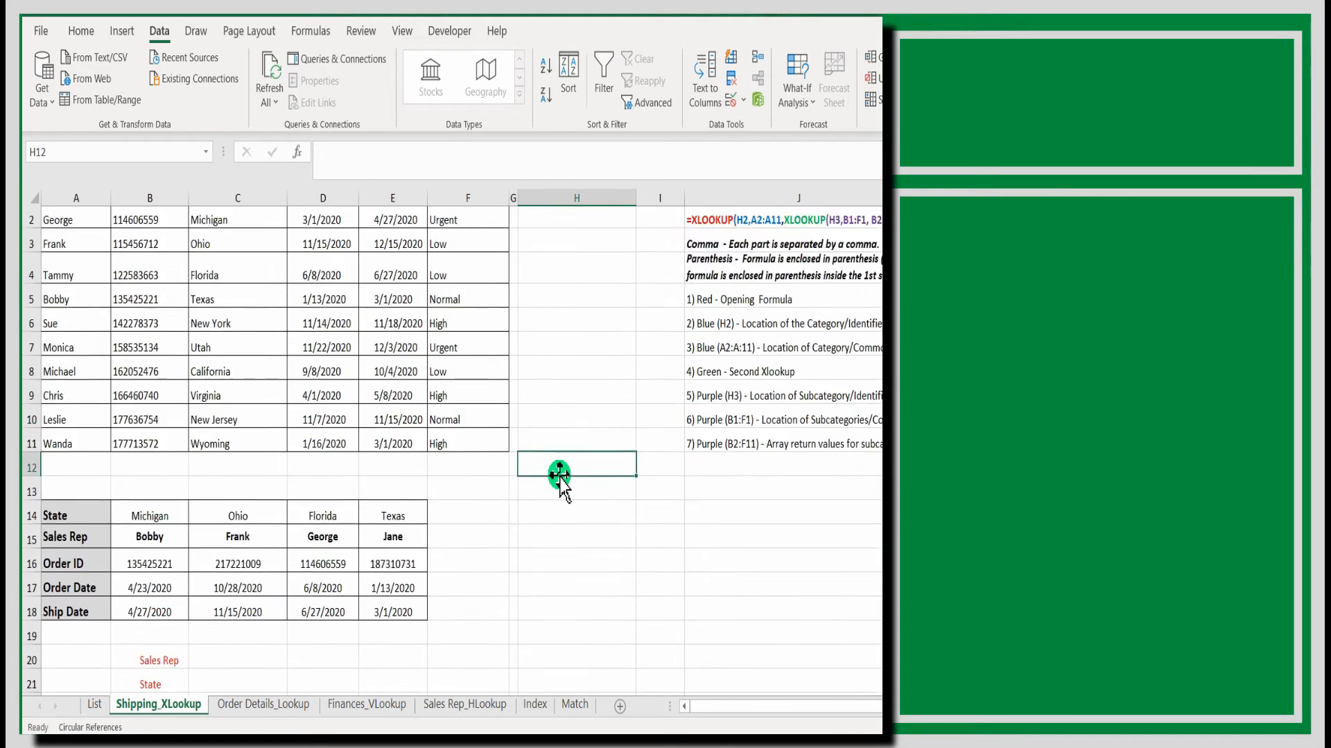
{"action": "scroll", "coordinate": [559, 475], "scroll_direction": "down", "scroll_amount": 3}
{"action": "scroll", "coordinate": [558, 475], "scroll_direction": "up", "scroll_amount": 1}
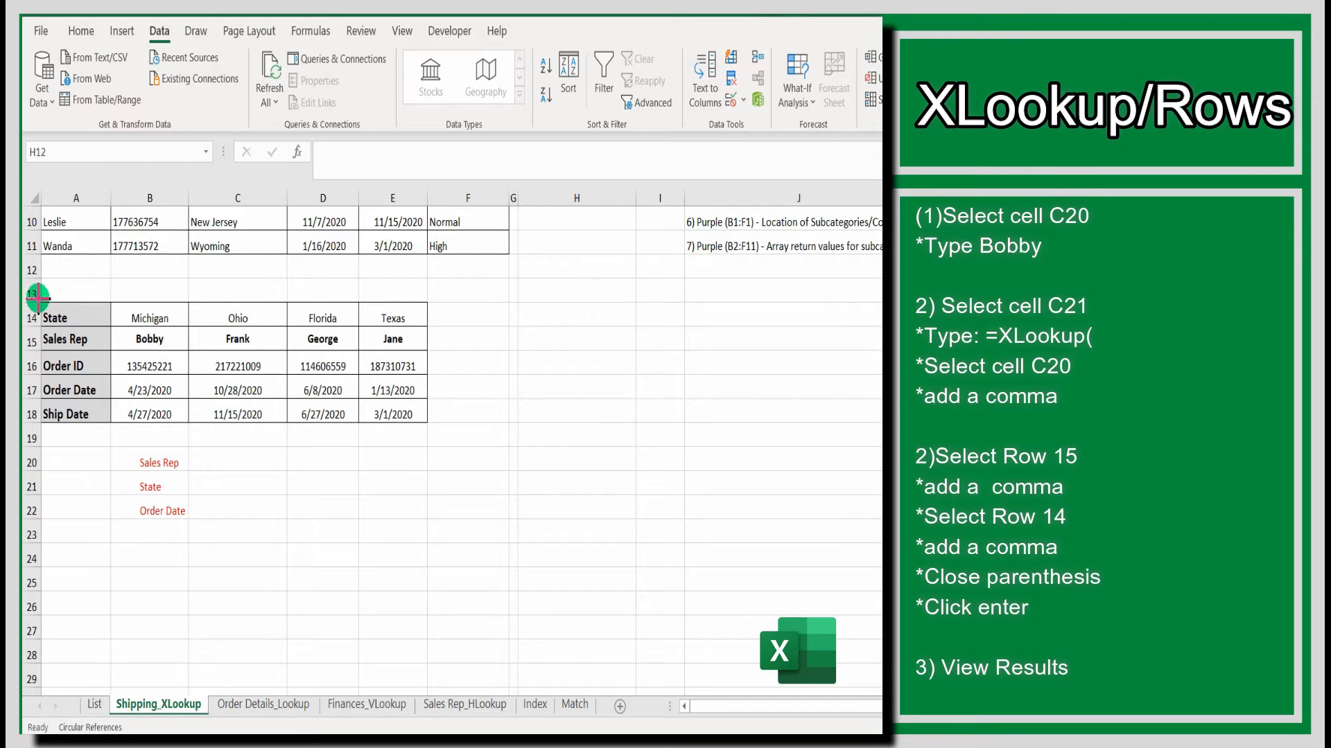
{"action": "left_click_drag", "start_coordinate": [38, 299], "coordinate": [428, 424]}
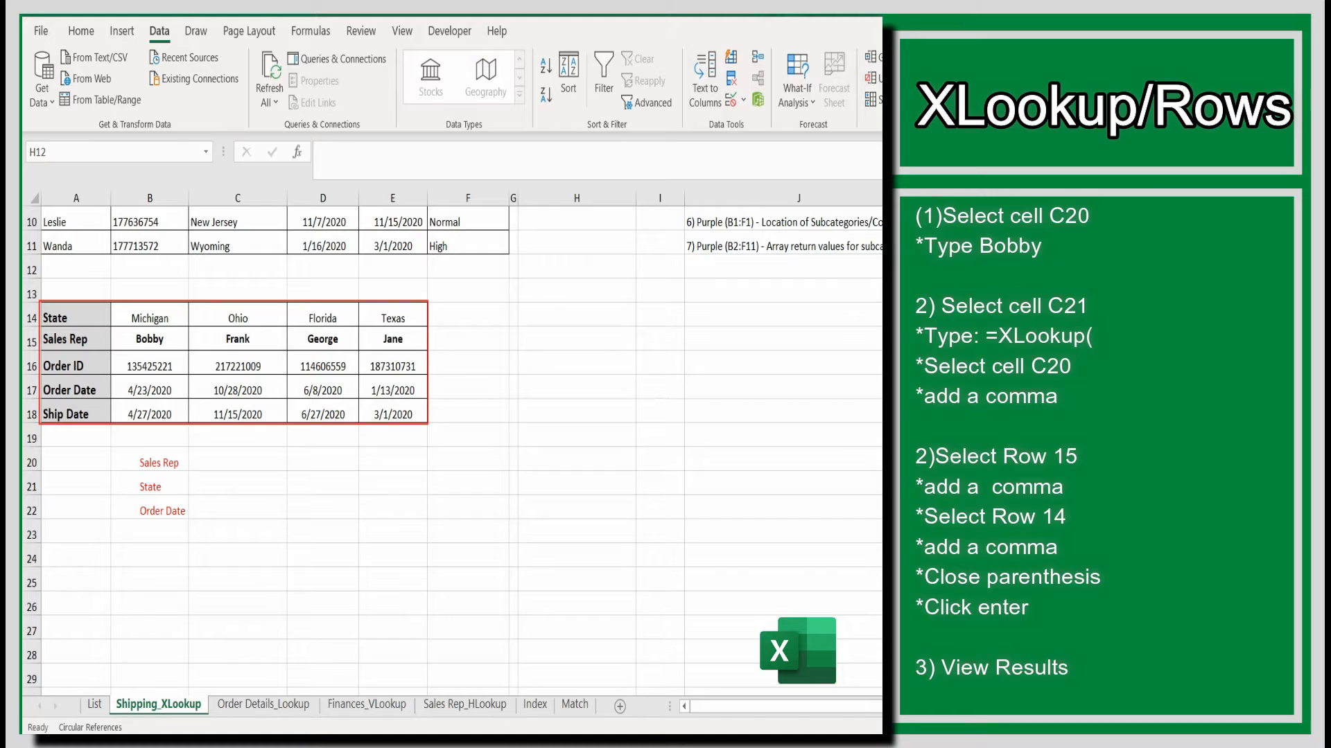
{"action": "left_click", "coordinate": [235, 460]}
{"action": "left_click", "coordinate": [381, 489]}
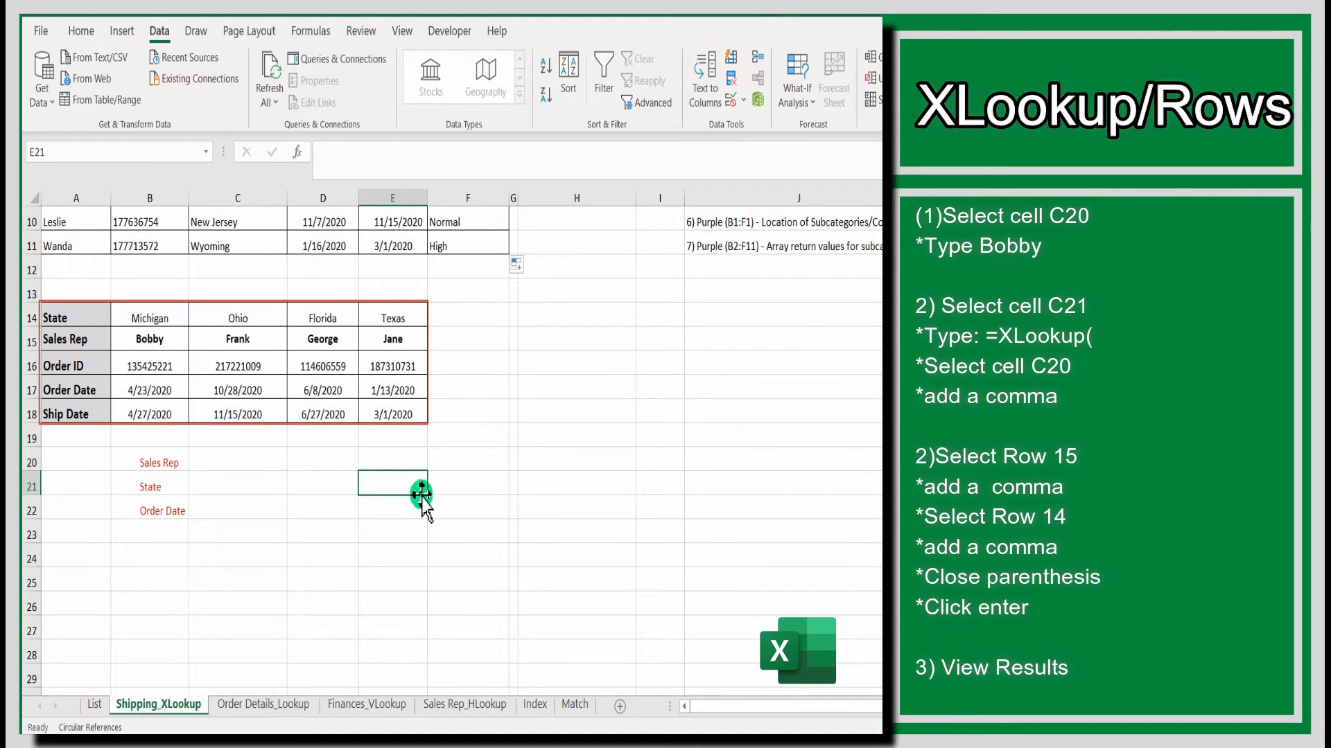
{"action": "left_click", "coordinate": [31, 339]}
{"action": "left_click", "coordinate": [31, 318]}
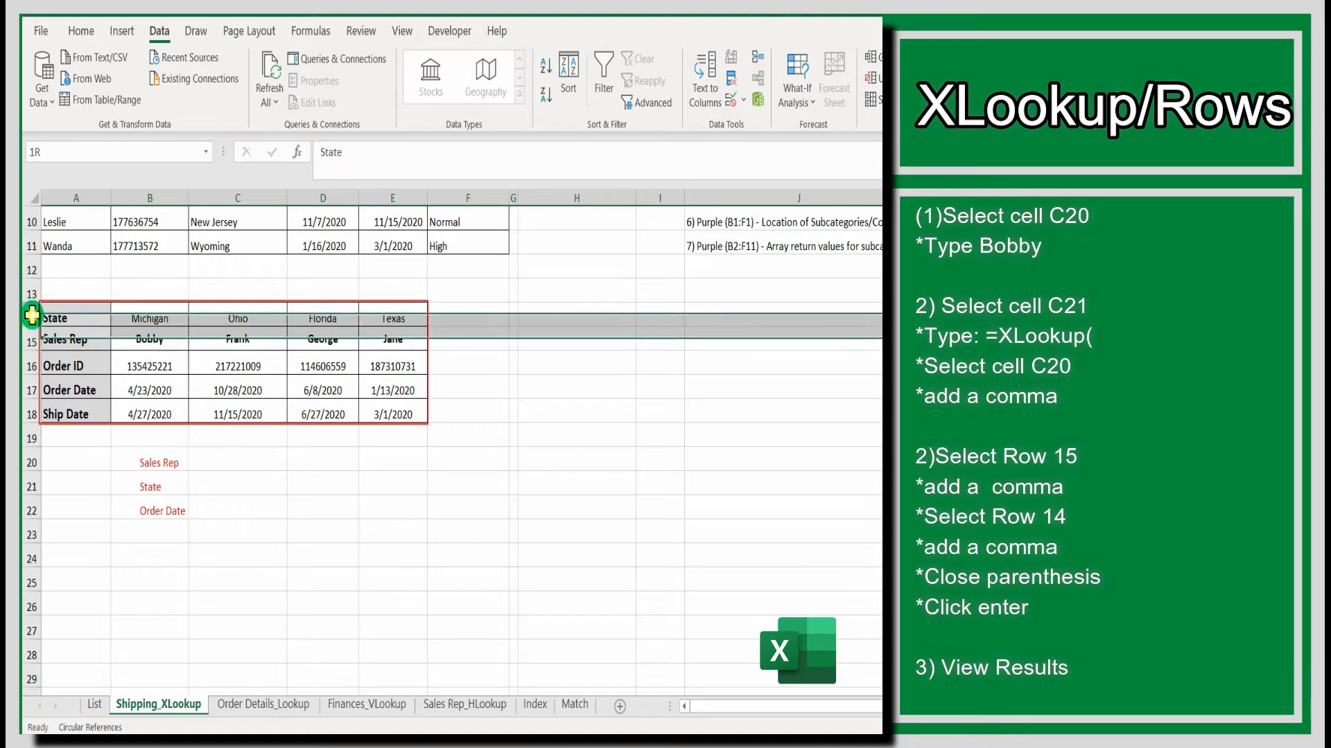
{"action": "left_click", "coordinate": [31, 366]}
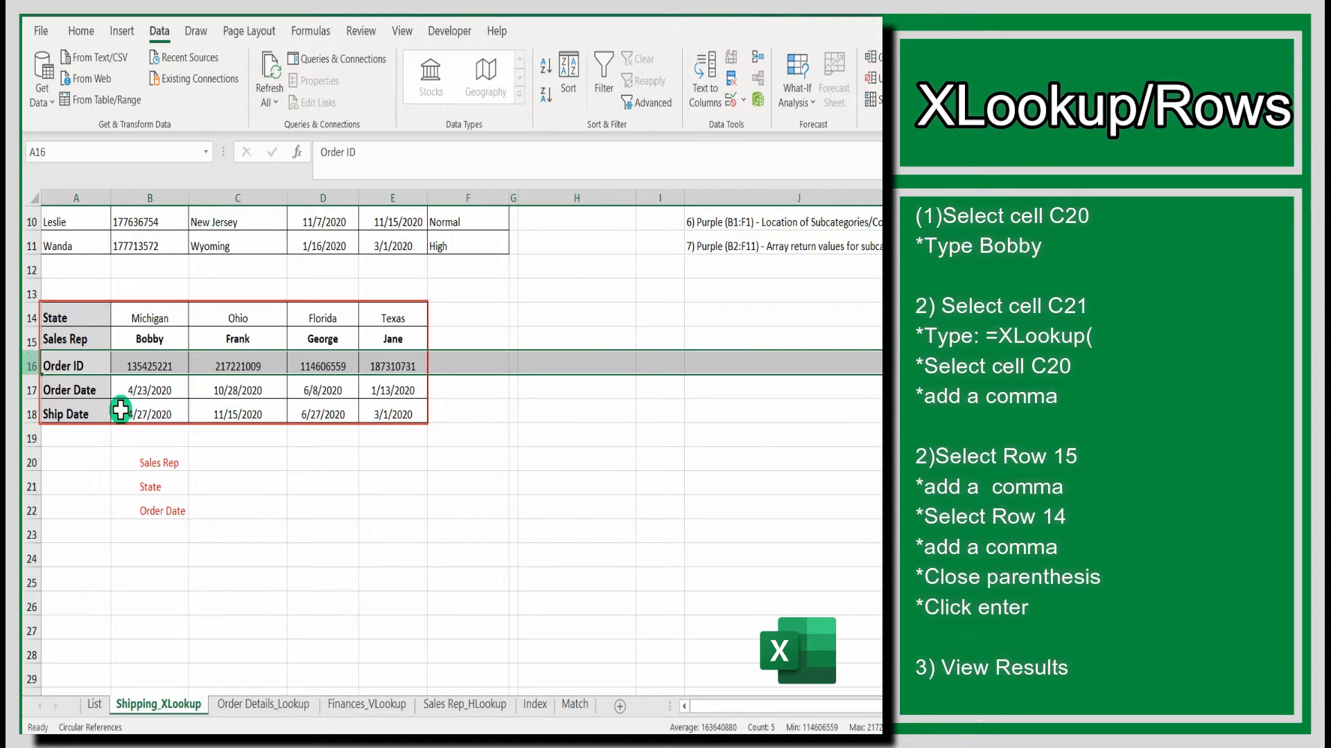
{"action": "left_click", "coordinate": [326, 489]}
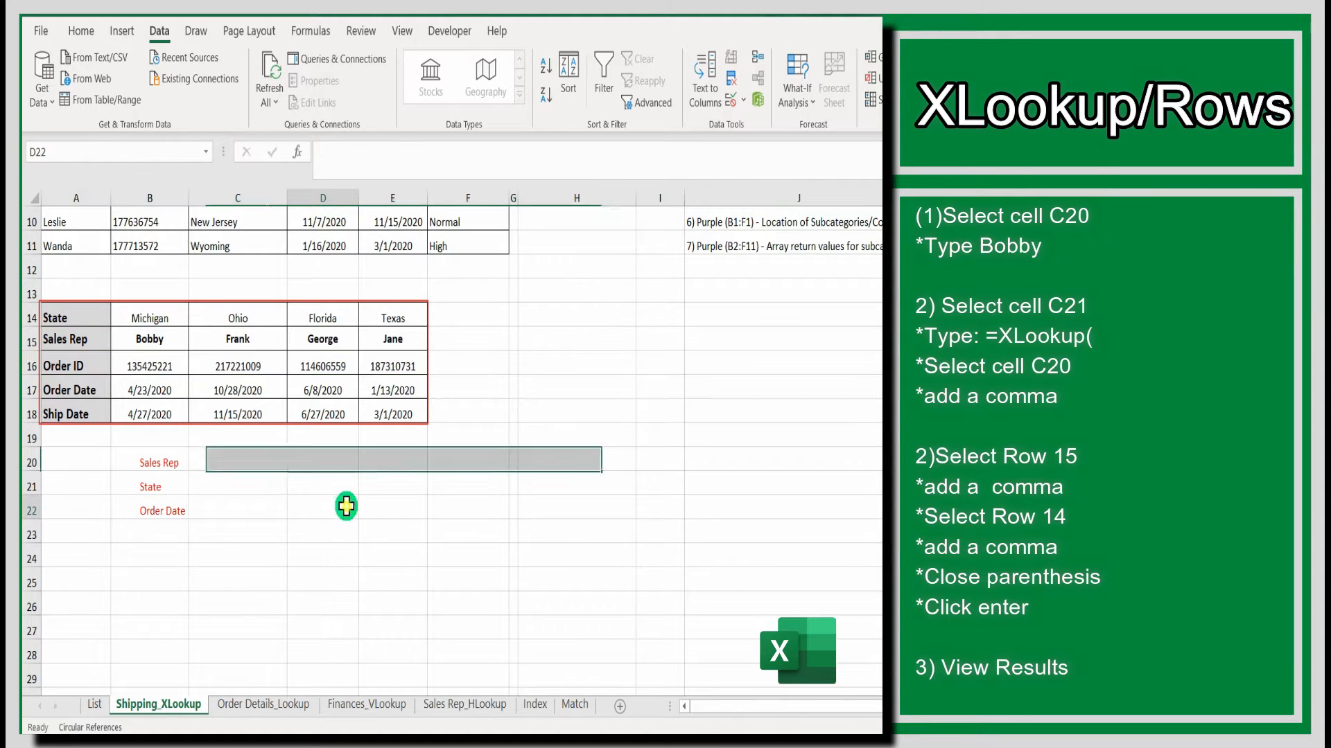
- Enter Bobby as the sales rep in cell C20
{"action": "left_click", "coordinate": [241, 464]}
{"action": "type", "text": "Bobby"}
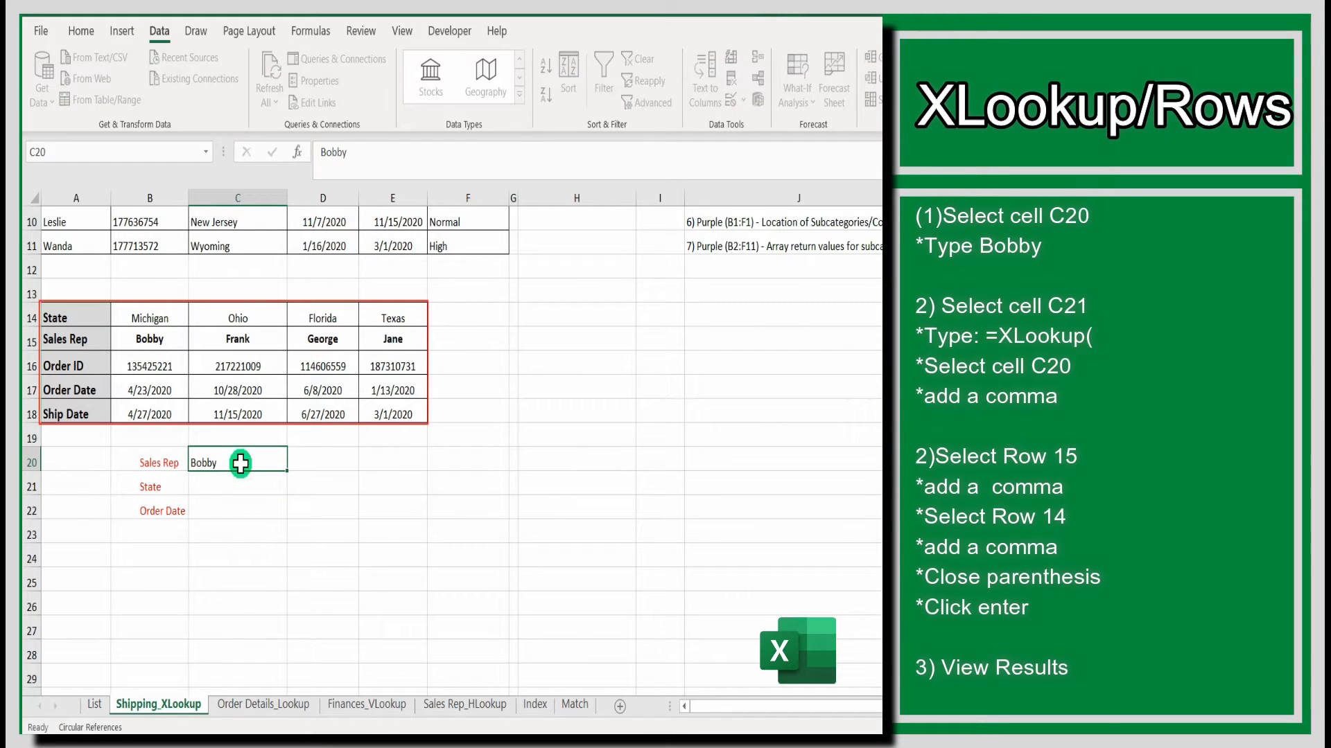
{"action": "left_click", "coordinate": [246, 485]}
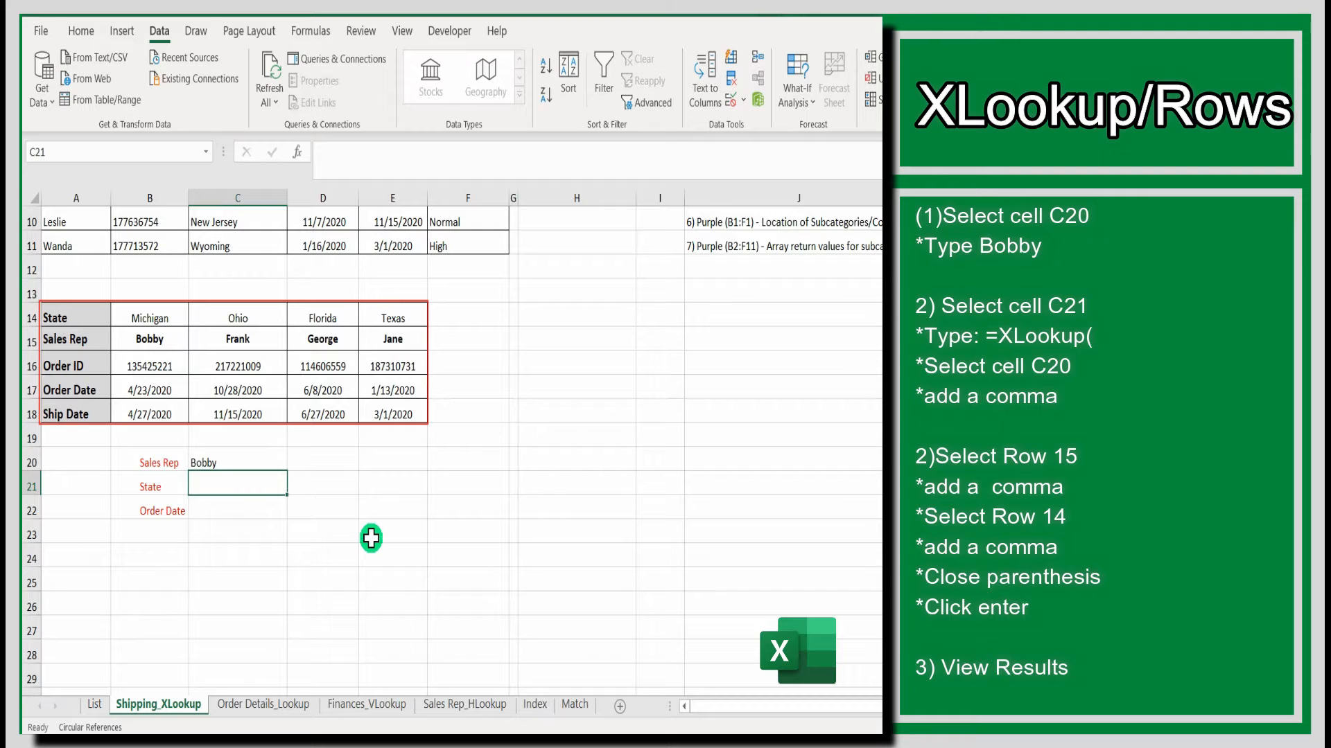
- Enter an XLOOKUP in C21 that matches C20 in row 15 and returns the State from row 14
{"action": "type", "text": "=xloo"}
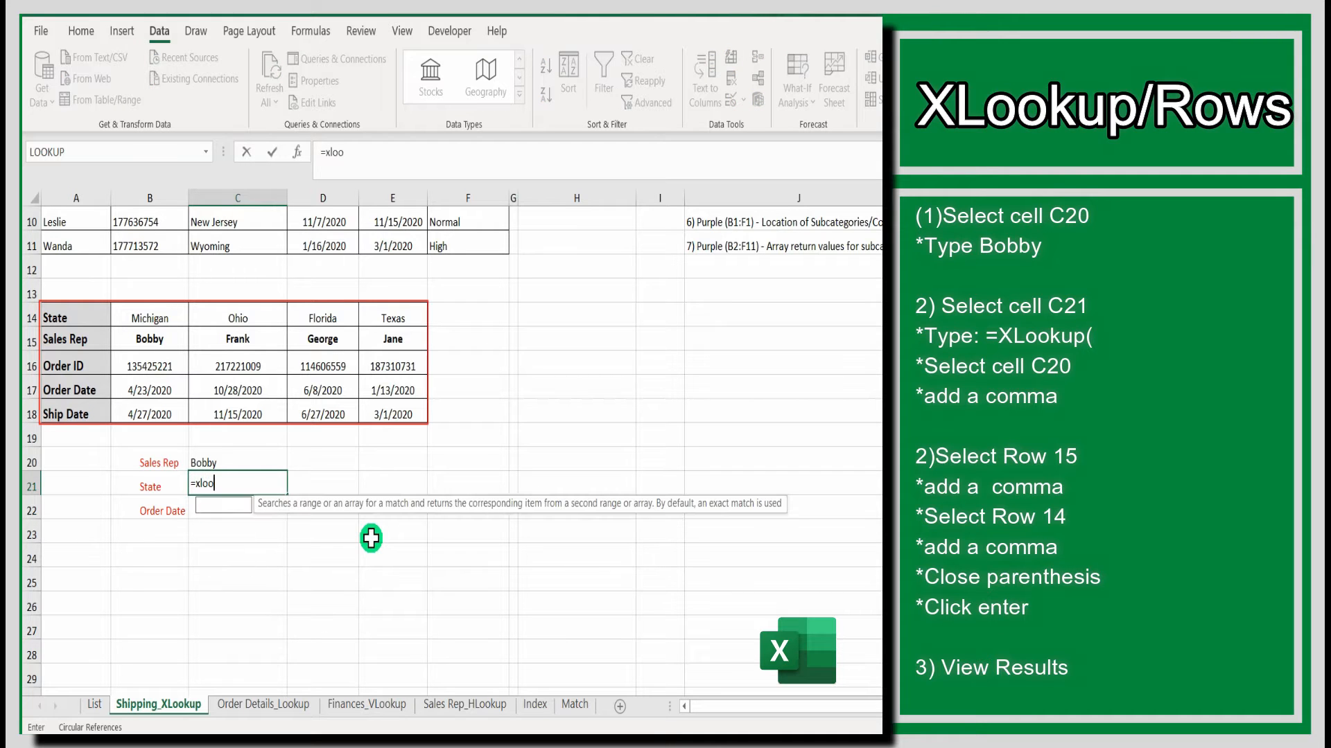
{"action": "type", "text": "kup"}
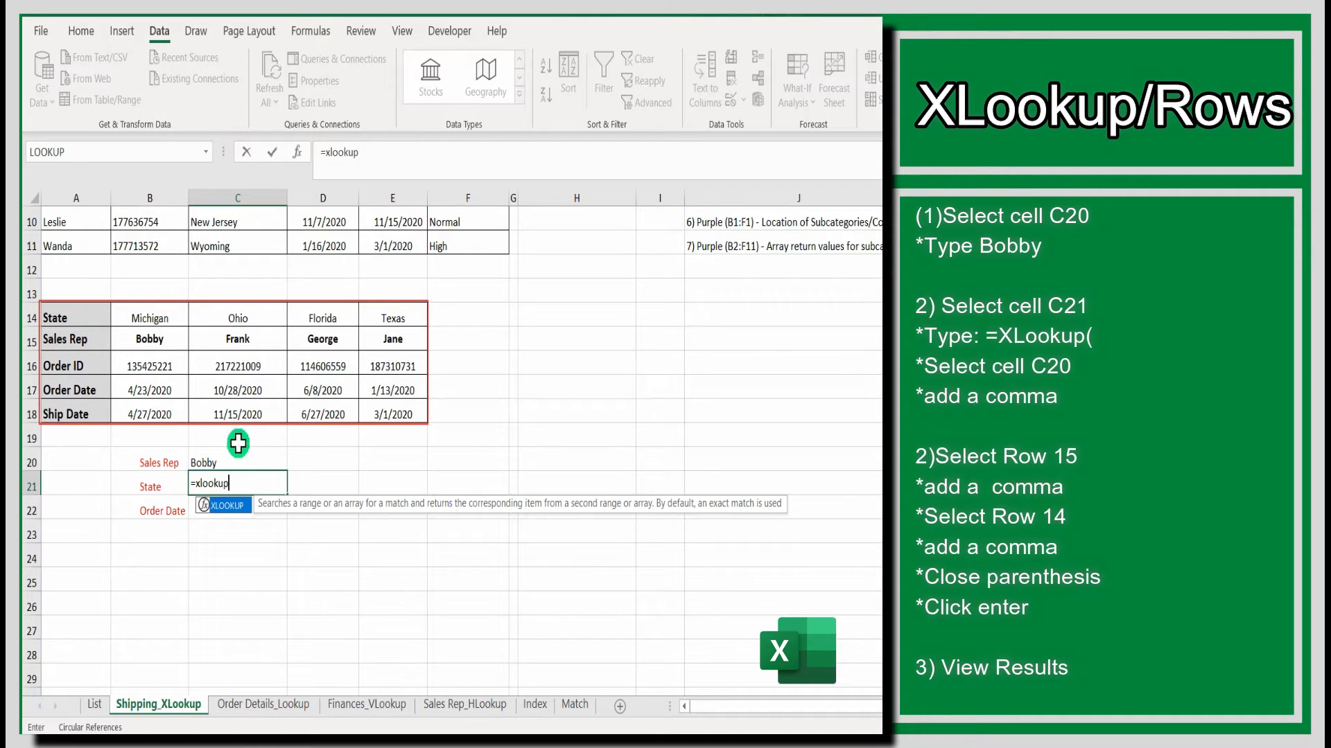
{"action": "type", "text": "("}
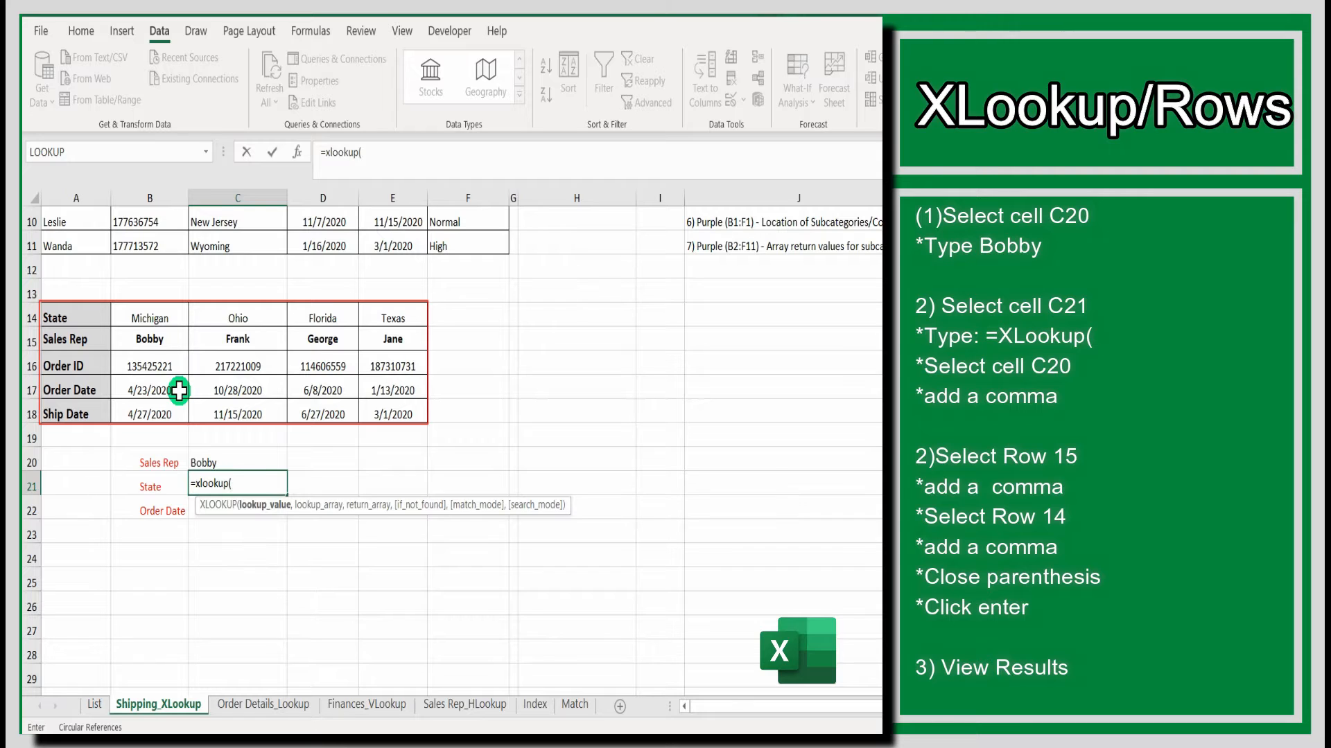
{"action": "left_click", "coordinate": [237, 463]}
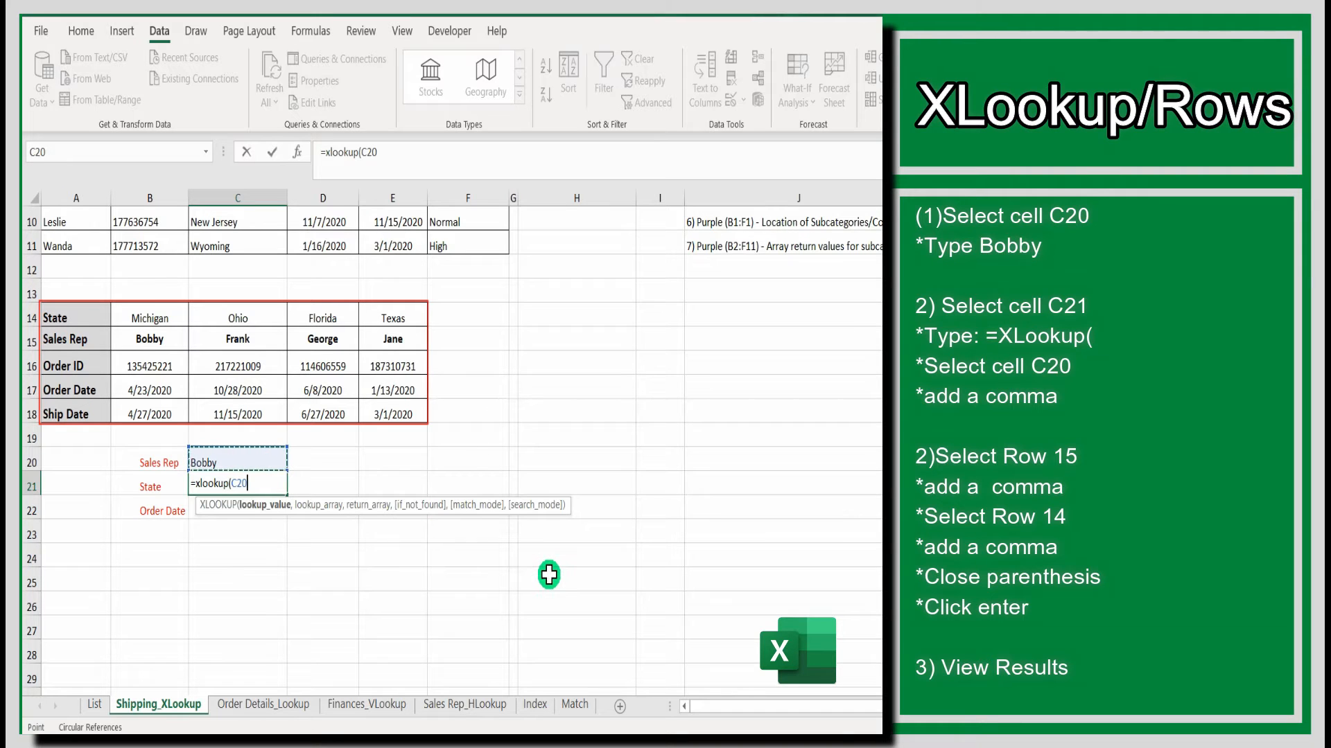
{"action": "type", "text": ","}
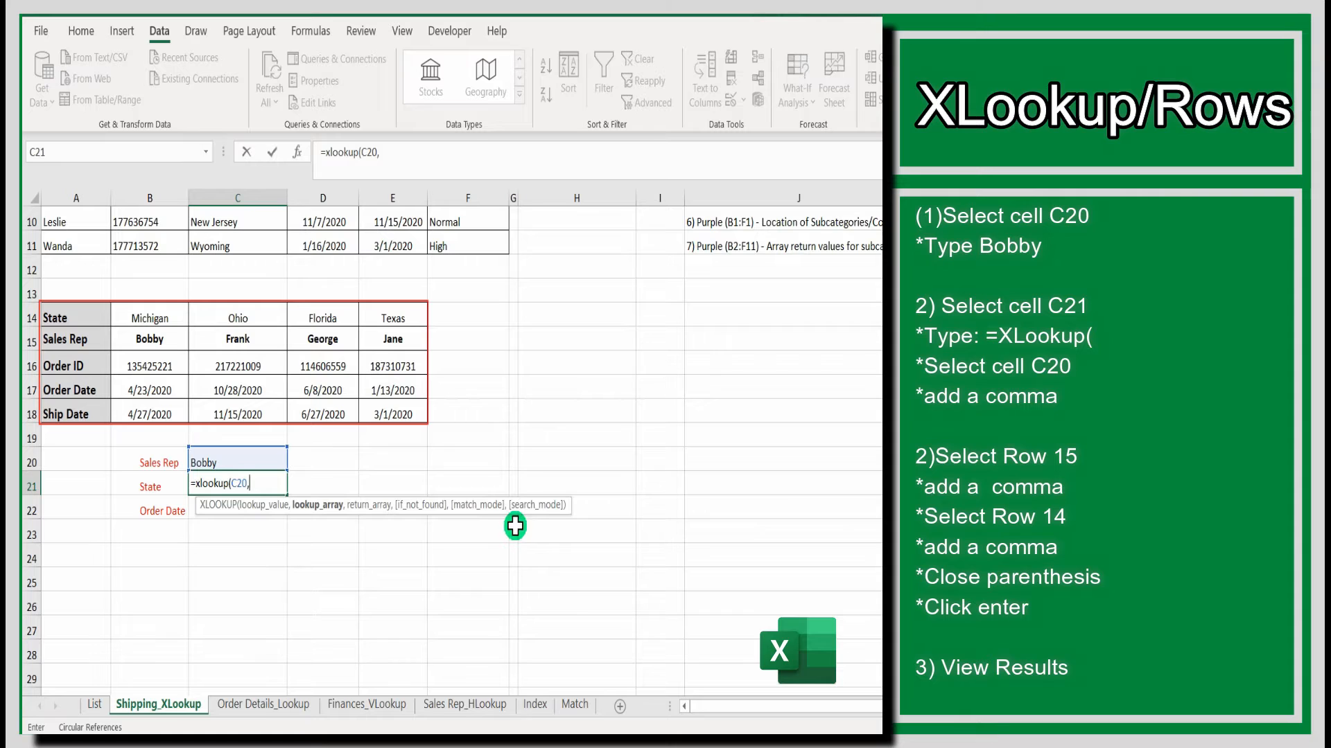
{"action": "left_click", "coordinate": [28, 340]}
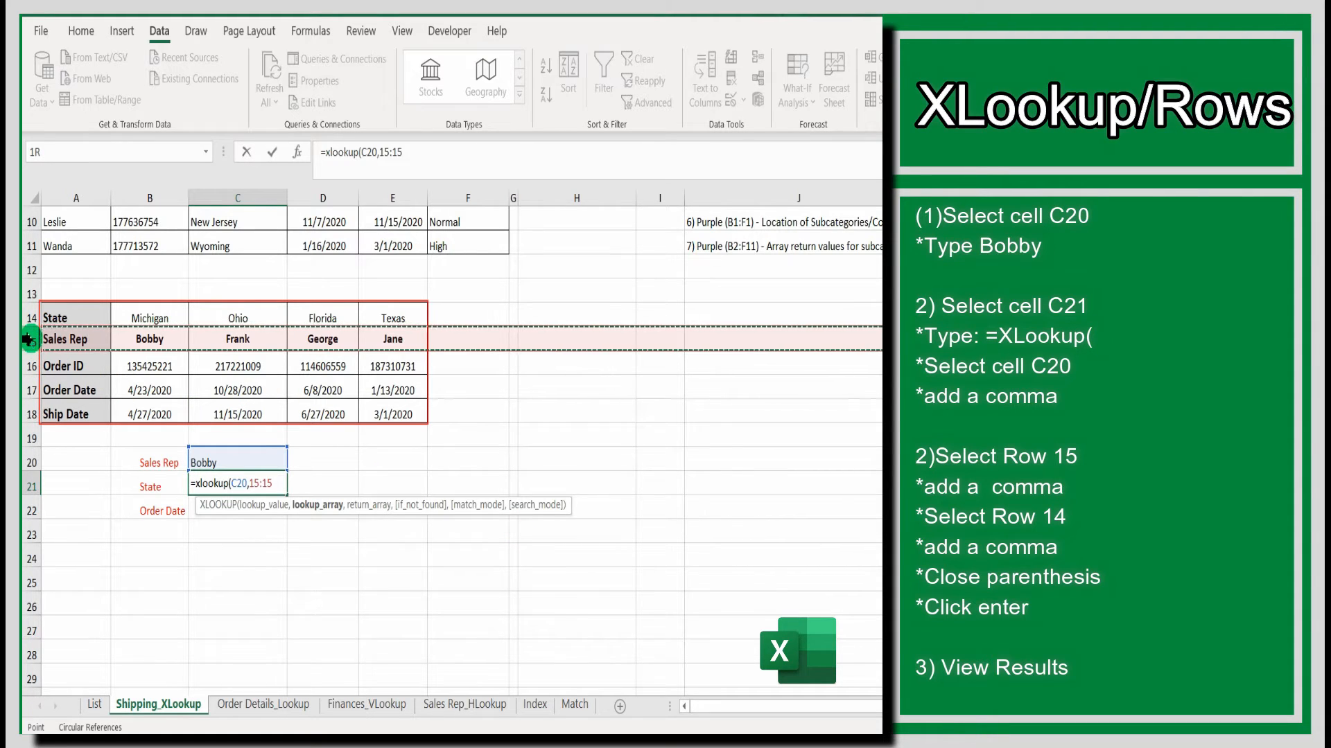
{"action": "type", "text": ","}
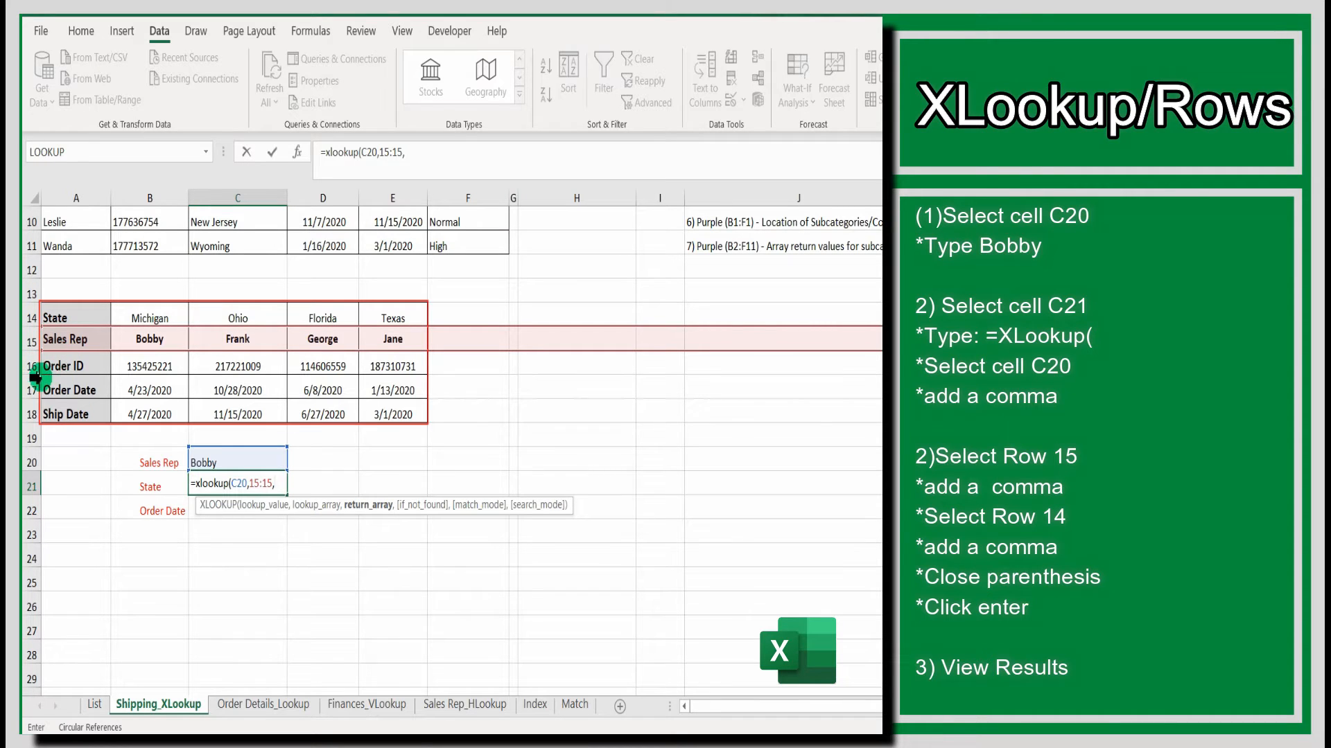
{"action": "left_click", "coordinate": [29, 316]}
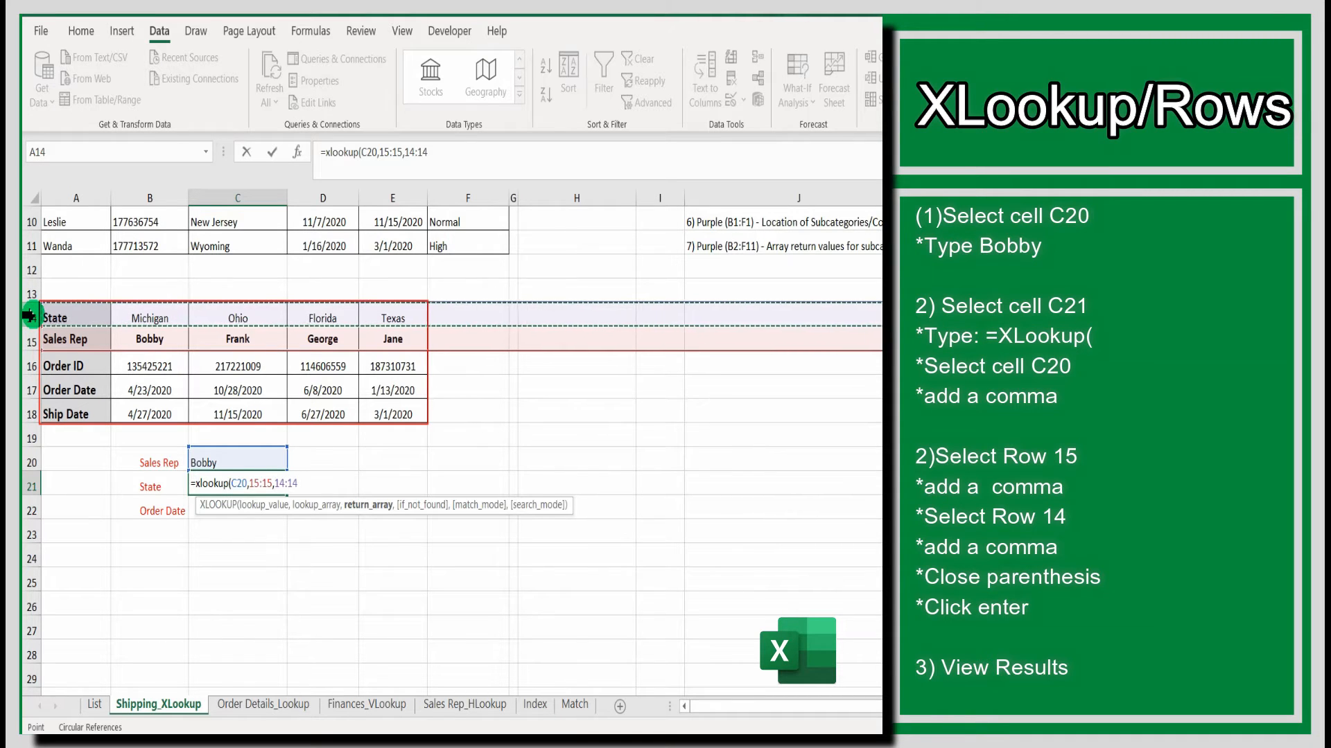
{"action": "type", "text": ")"}
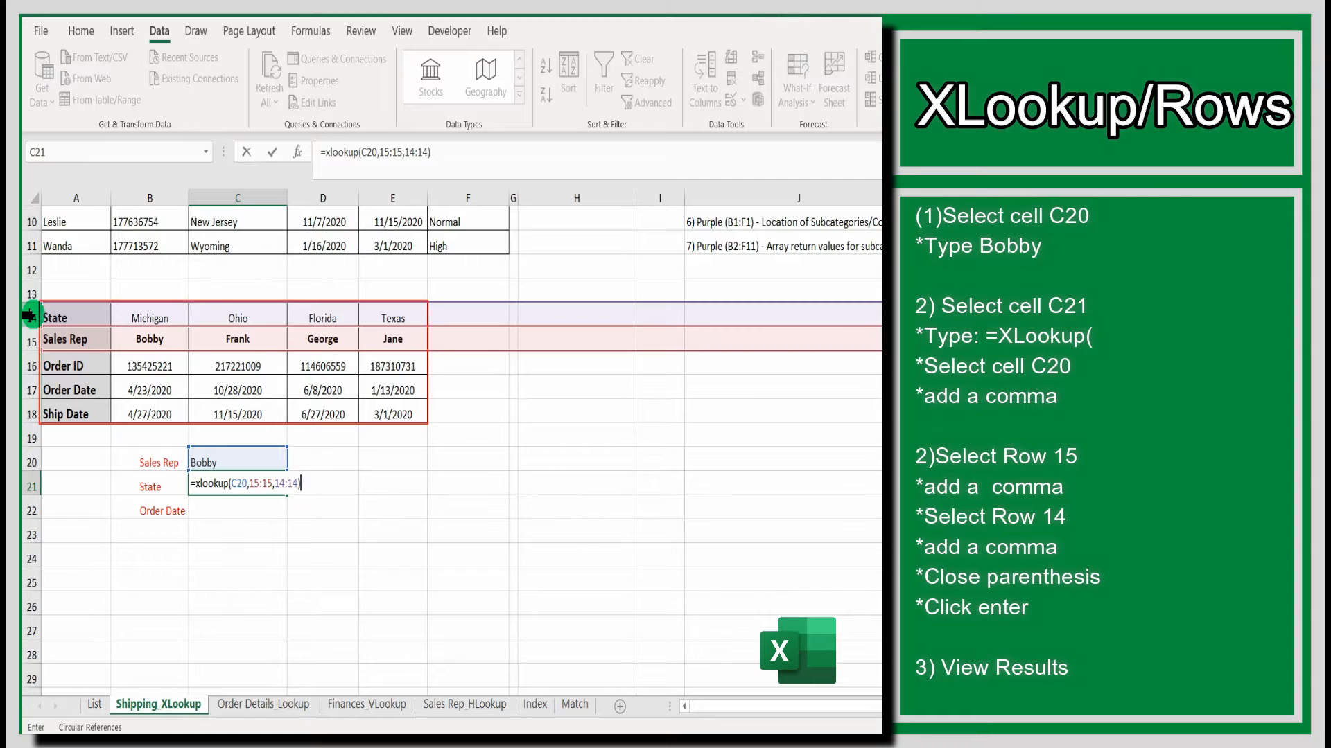
{"action": "key", "text": "Return"}
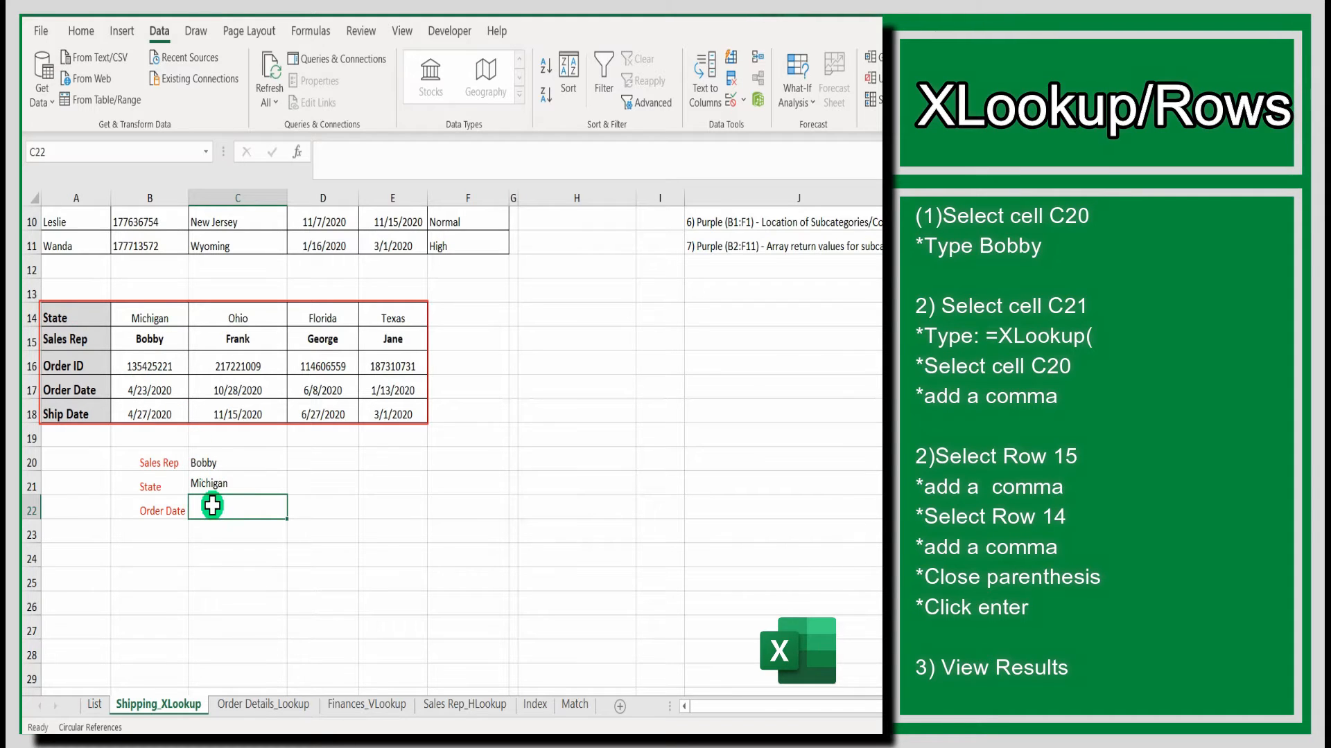
- Enter an XLOOKUP in C22 that matches C20 in row 15 and returns the Order Date from row 17
{"action": "type", "text": "="}
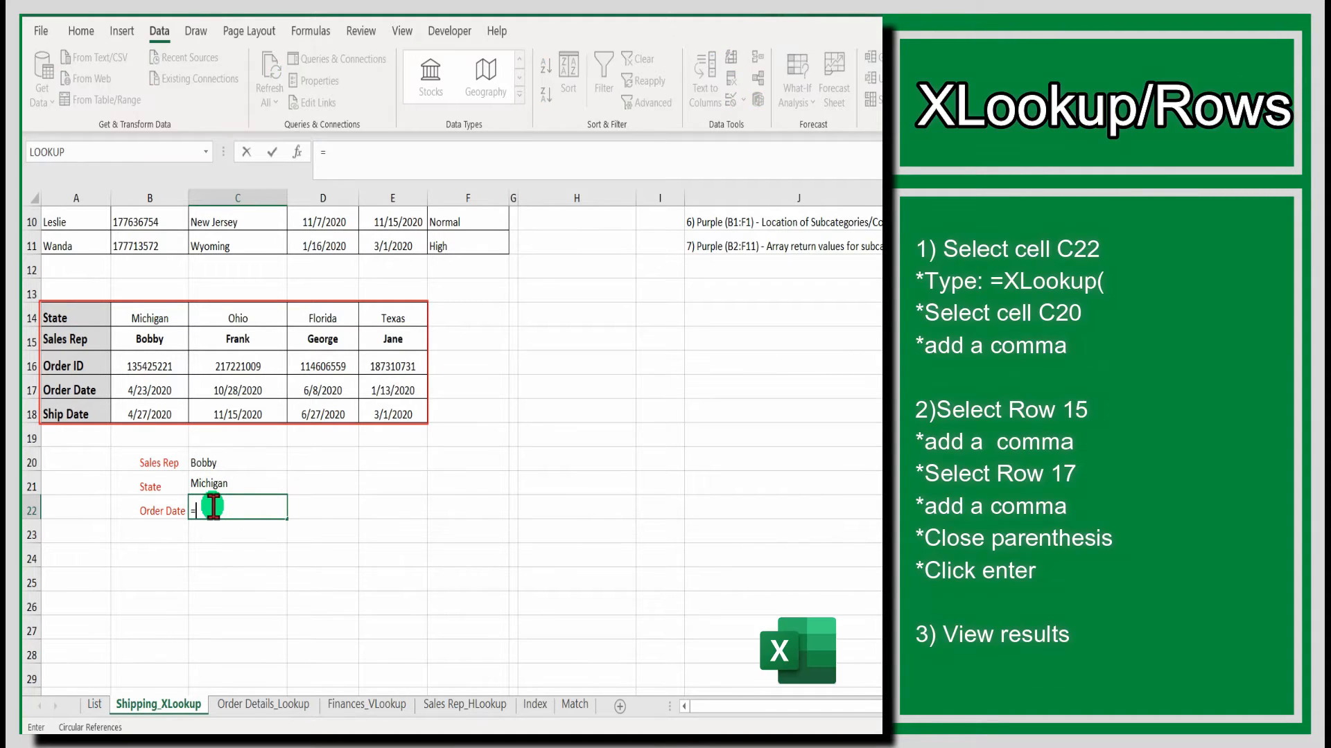
{"action": "type", "text": "xlookup"}
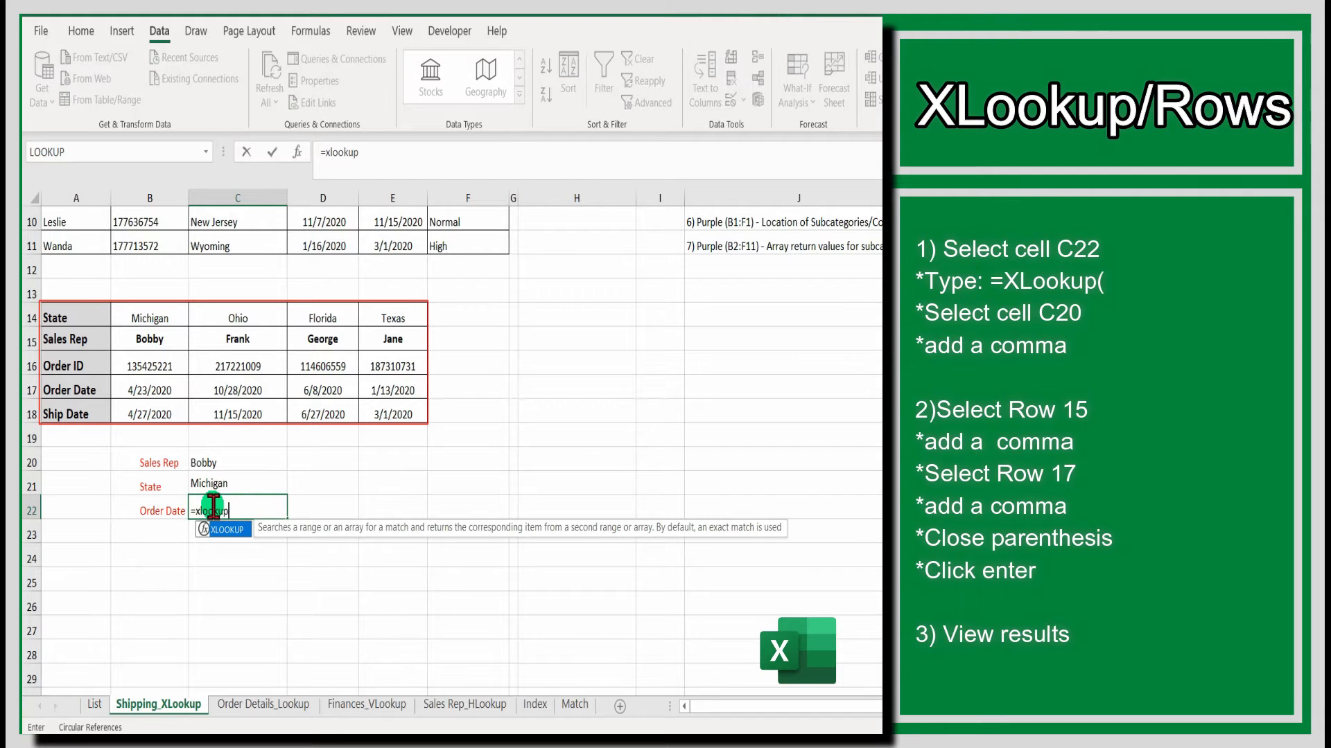
{"action": "type", "text": "("}
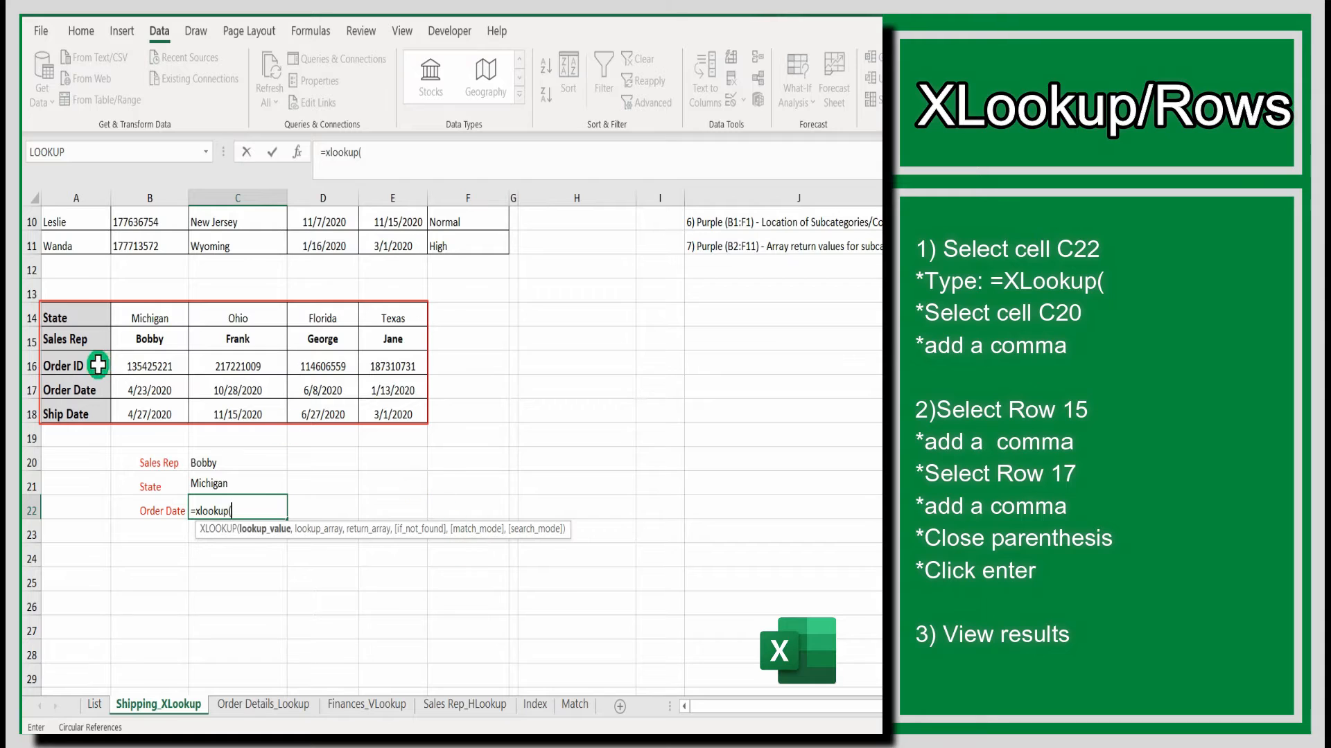
{"action": "left_click", "coordinate": [220, 466]}
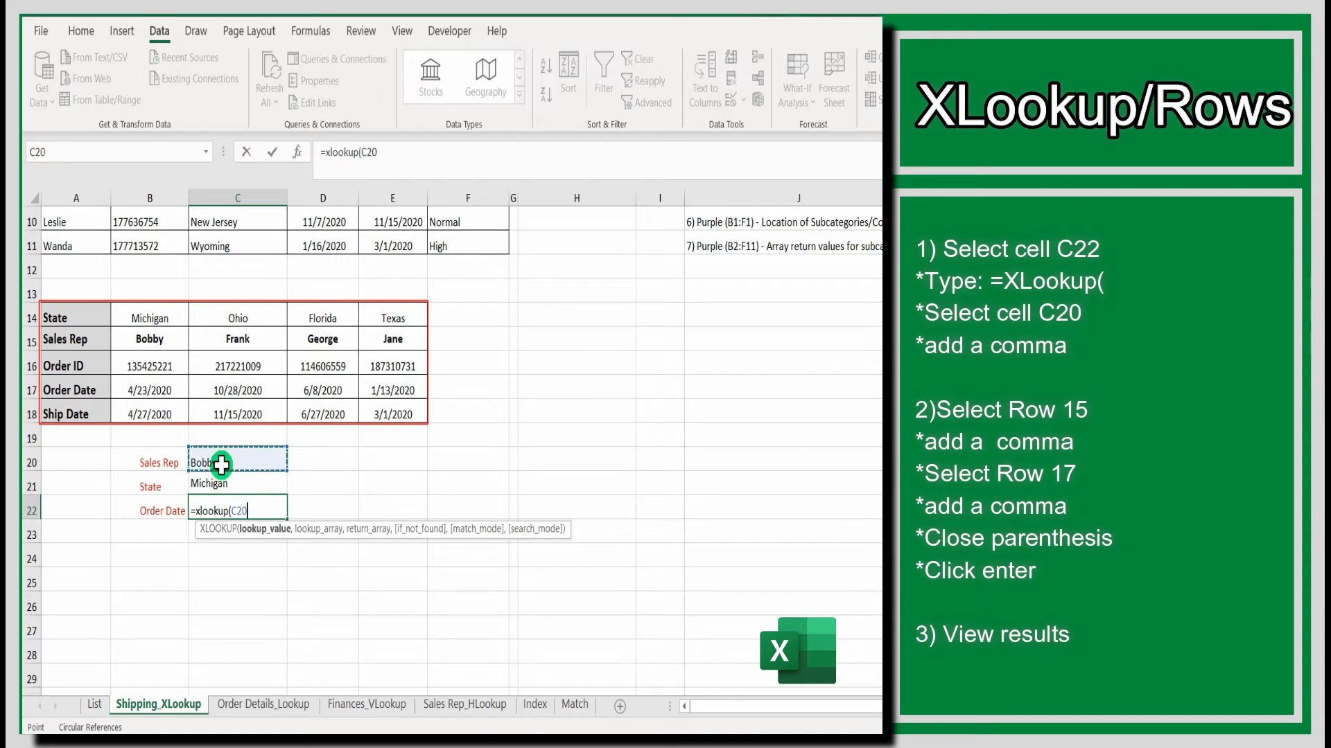
{"action": "type", "text": ",15:15"}
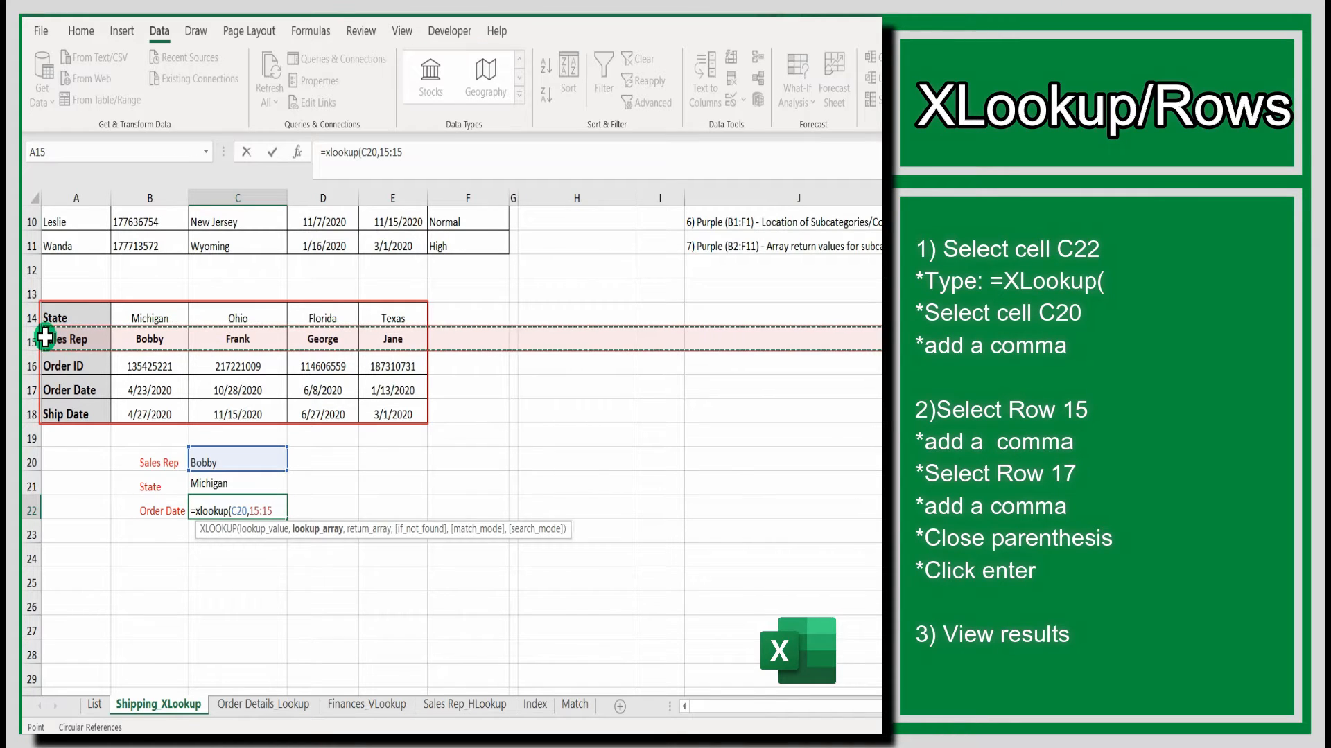
{"action": "type", "text": ","}
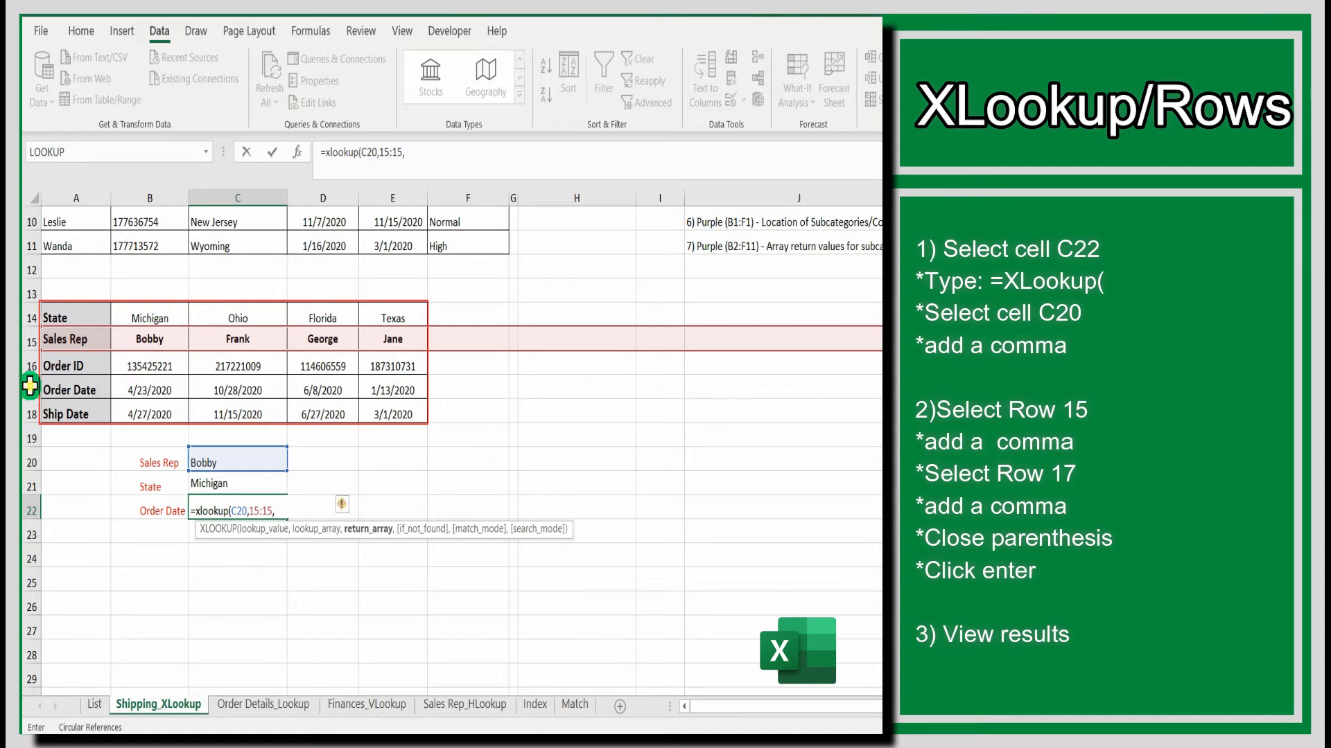
{"action": "left_click", "coordinate": [27, 388]}
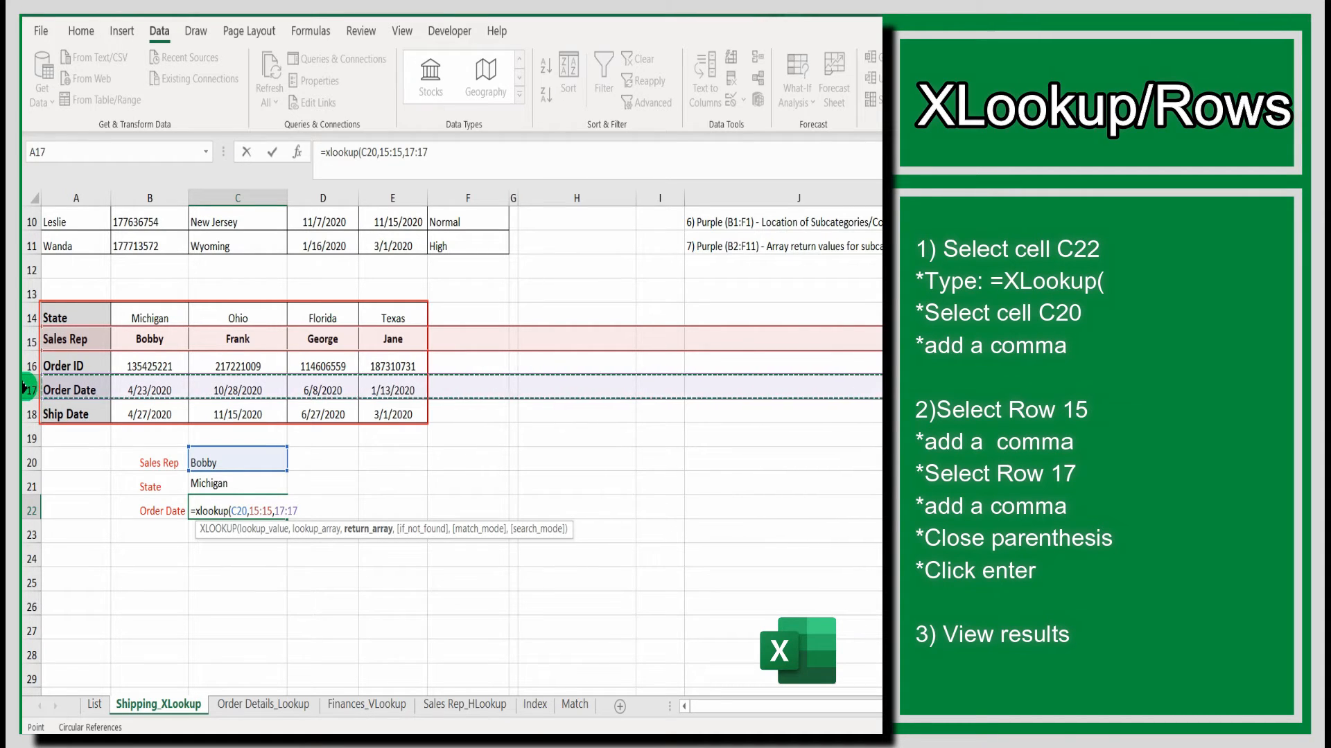
{"action": "type", "text": ")"}
{"action": "key", "text": "Return"}
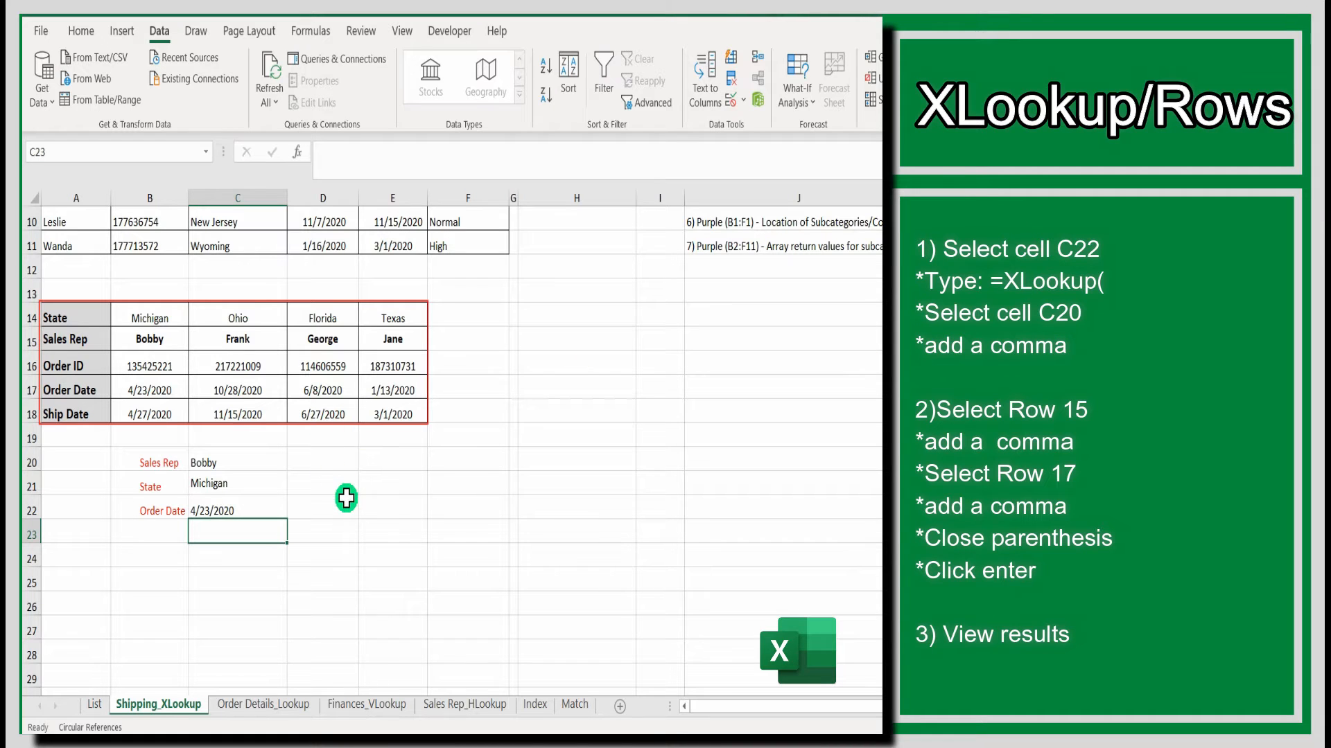
- Test the row lookups by entering Frank and then Jane as the sales rep in C20
{"action": "left_click", "coordinate": [272, 463]}
{"action": "type", "text": "Frank"}
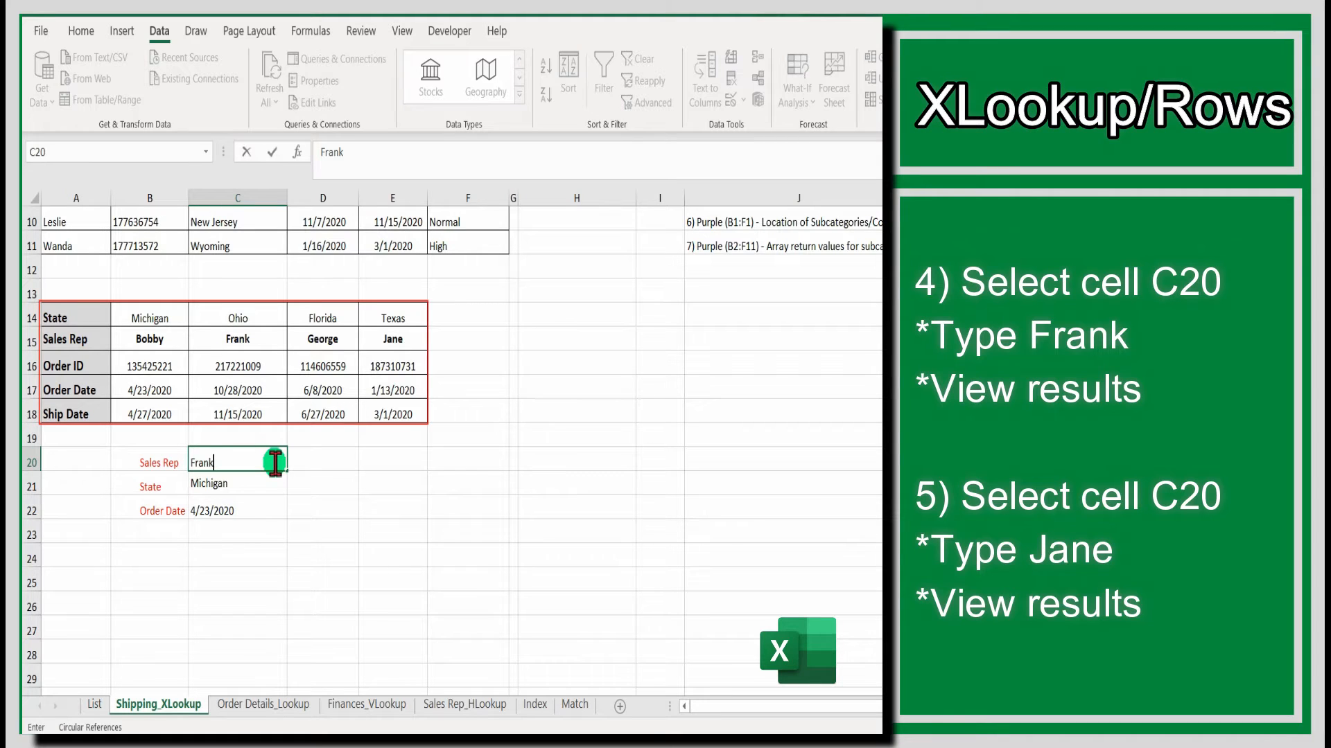
{"action": "key", "text": "Return"}
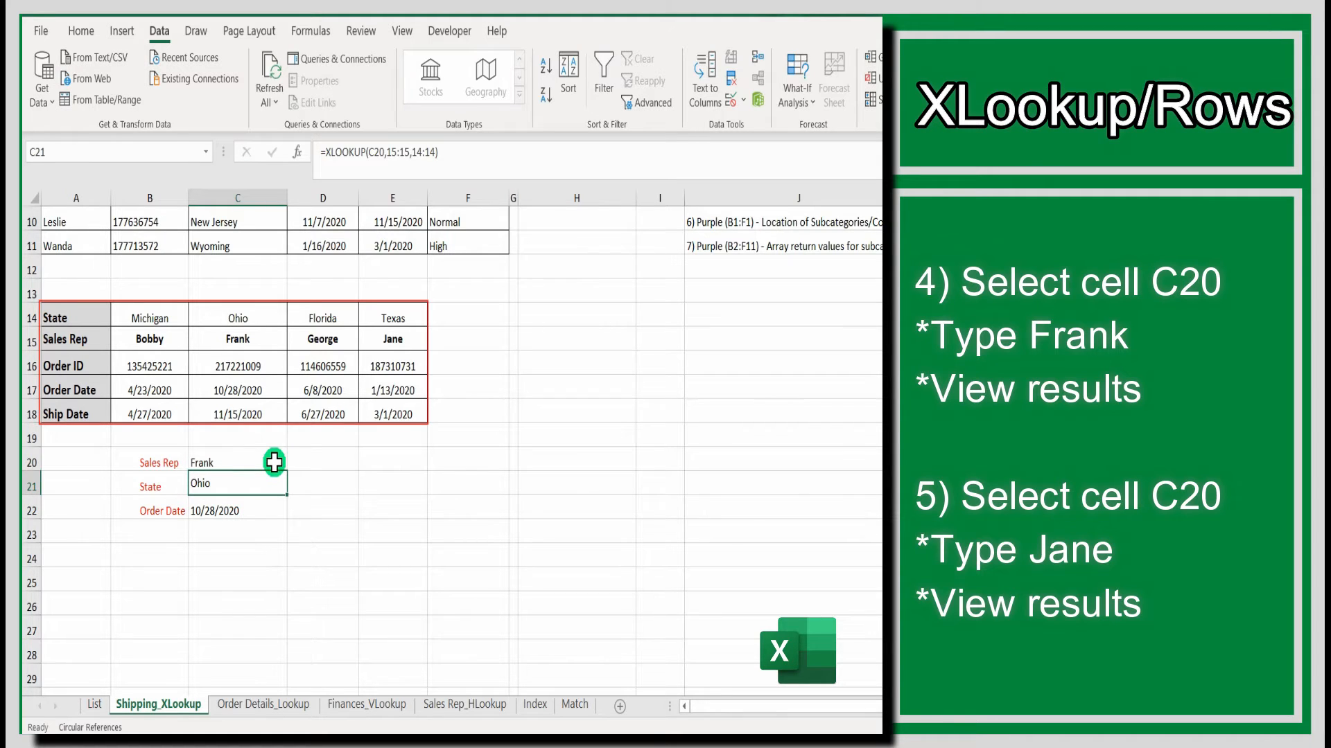
{"action": "left_click", "coordinate": [275, 462]}
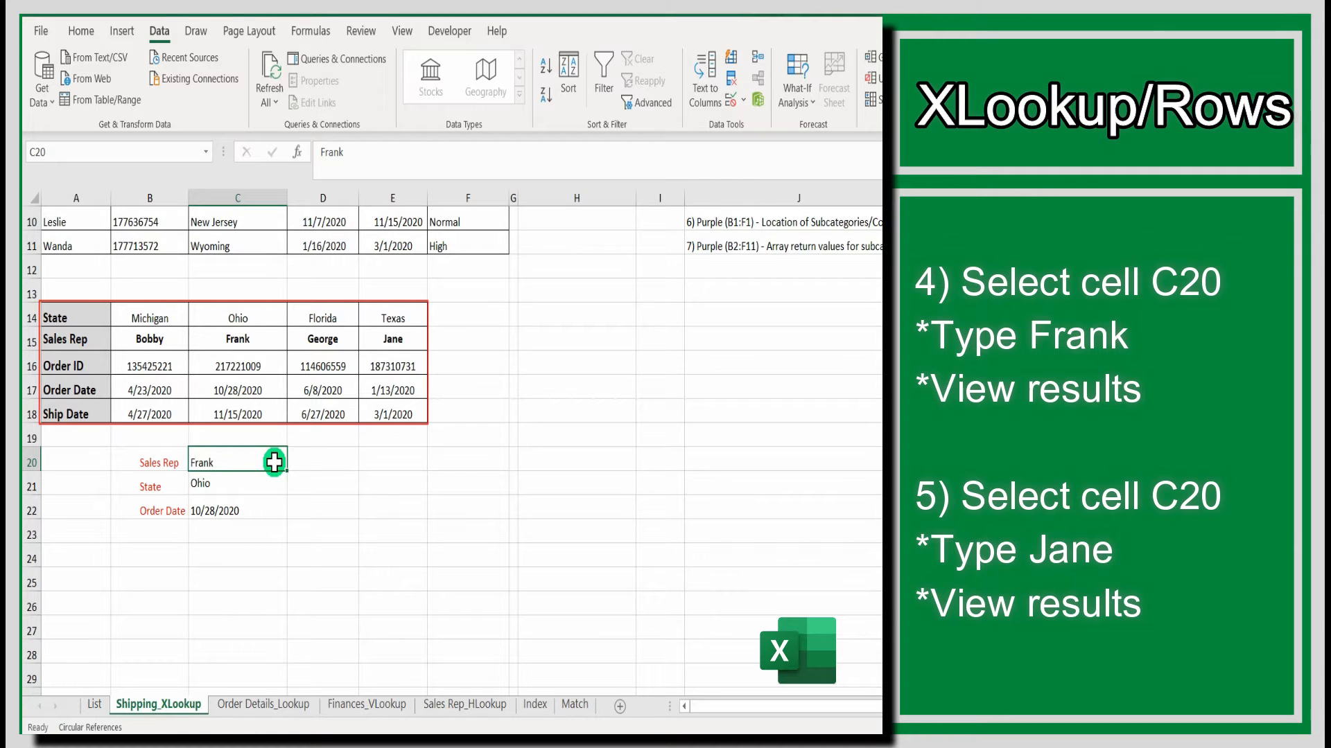
{"action": "type", "text": "Jane"}
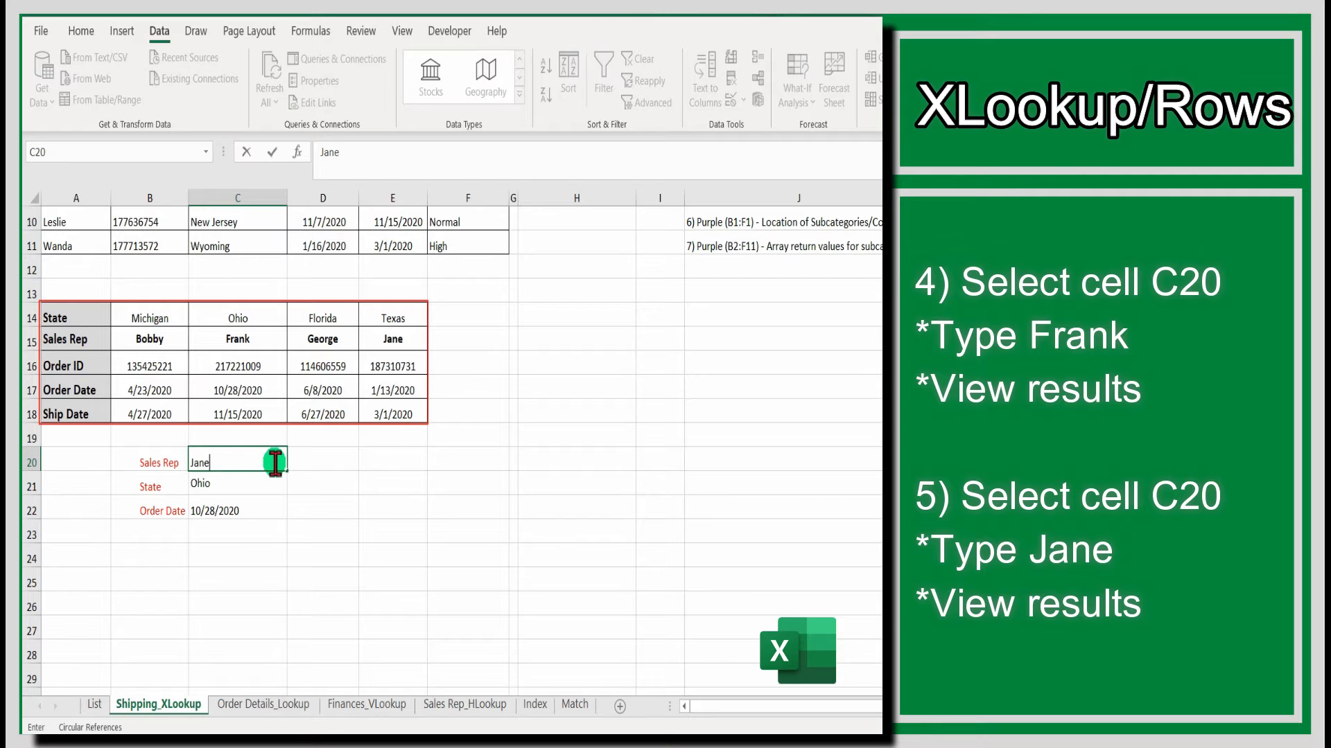
{"action": "key", "text": "Return"}
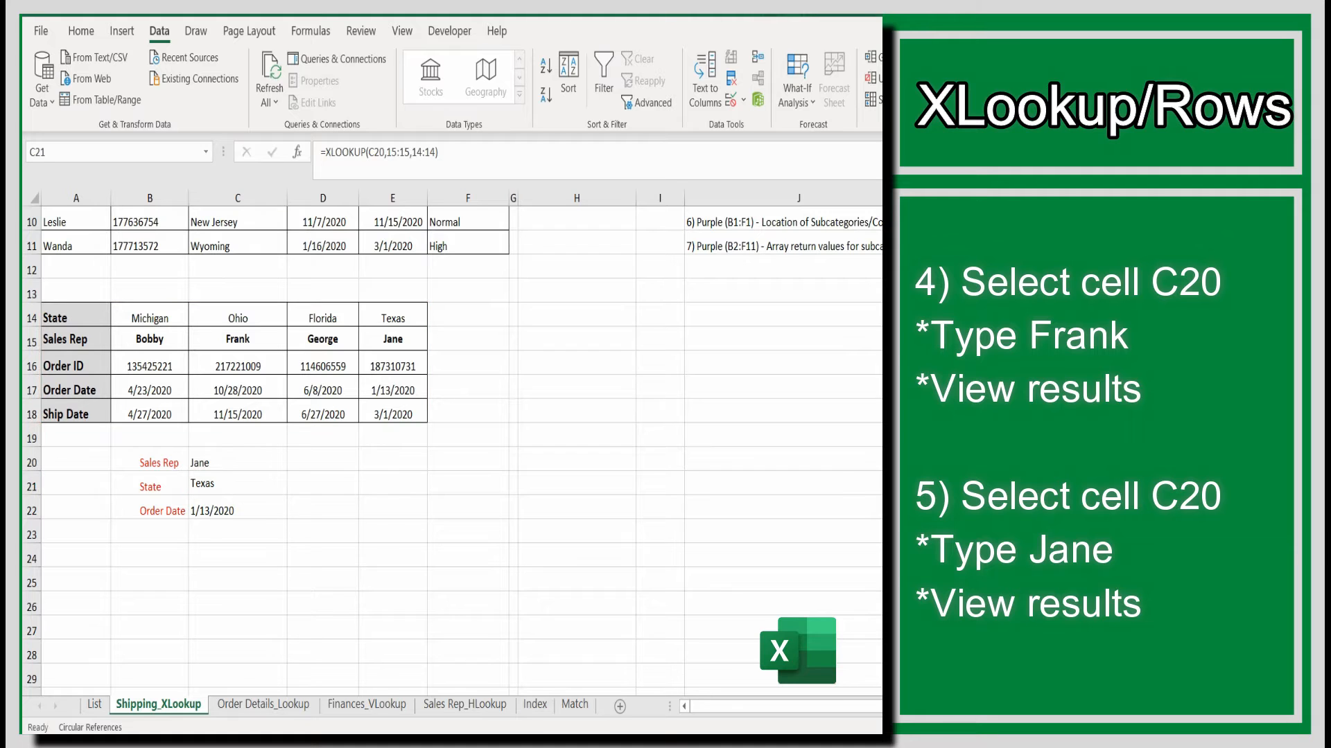
- Add a data validation dropdown list to cell H2 using the sales managers in A2:A11 as its source
{"action": "scroll", "coordinate": [718, 604], "scroll_direction": "up", "scroll_amount": 2}
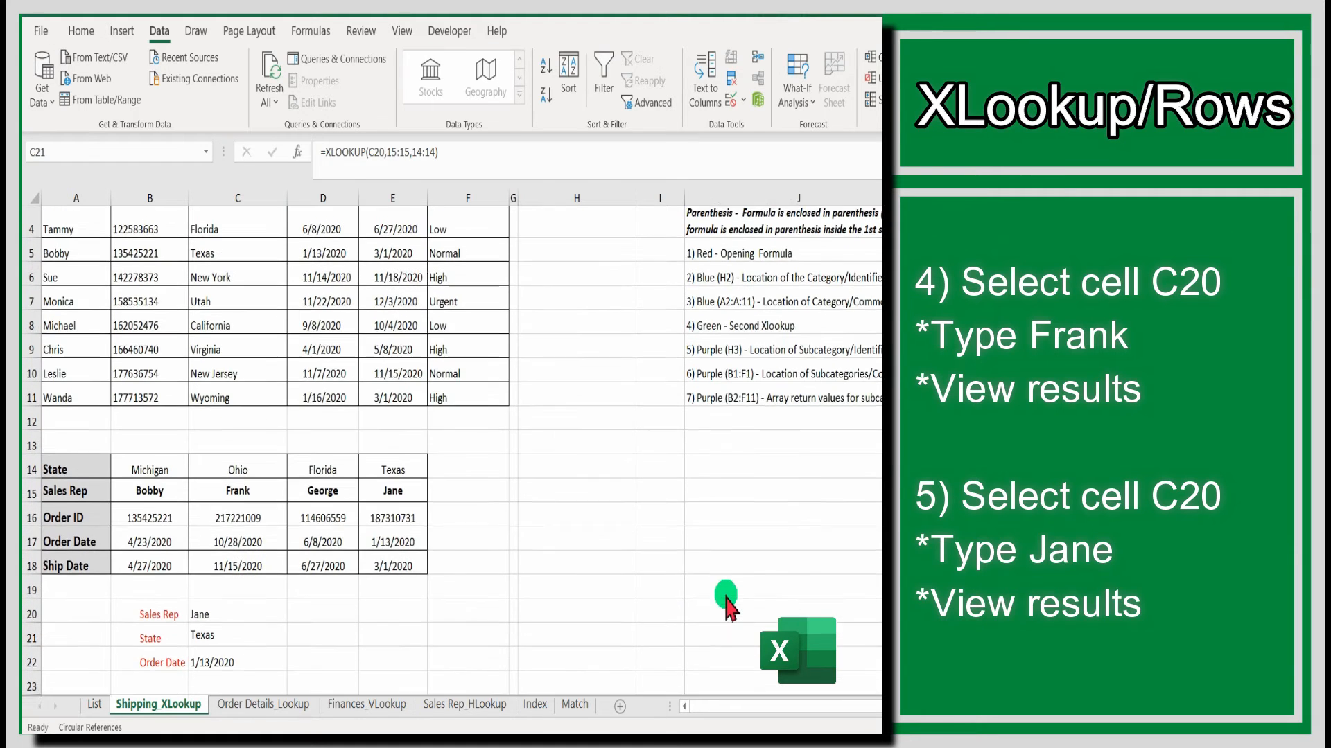
{"action": "scroll", "coordinate": [725, 607], "scroll_direction": "down", "scroll_amount": 2}
{"action": "scroll", "coordinate": [726, 608], "scroll_direction": "down", "scroll_amount": 2}
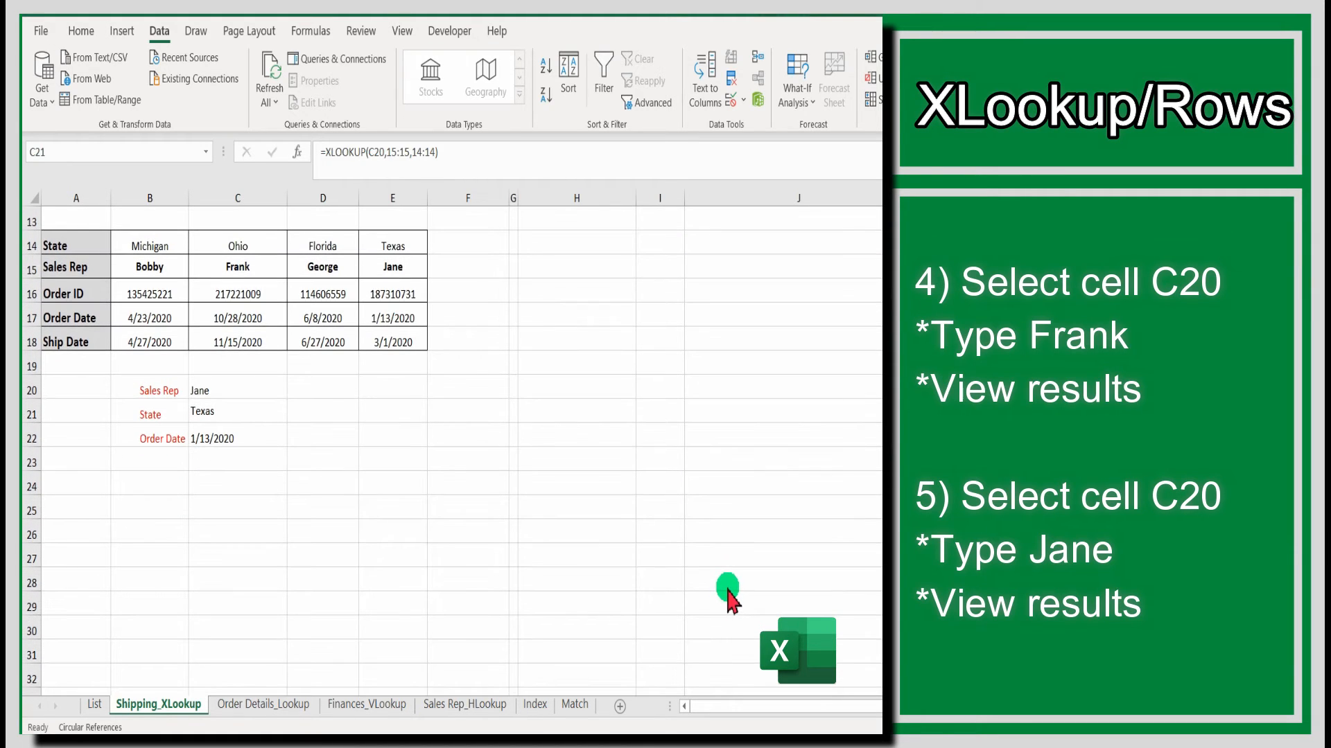
{"action": "scroll", "coordinate": [728, 591], "scroll_direction": "up", "scroll_amount": 4}
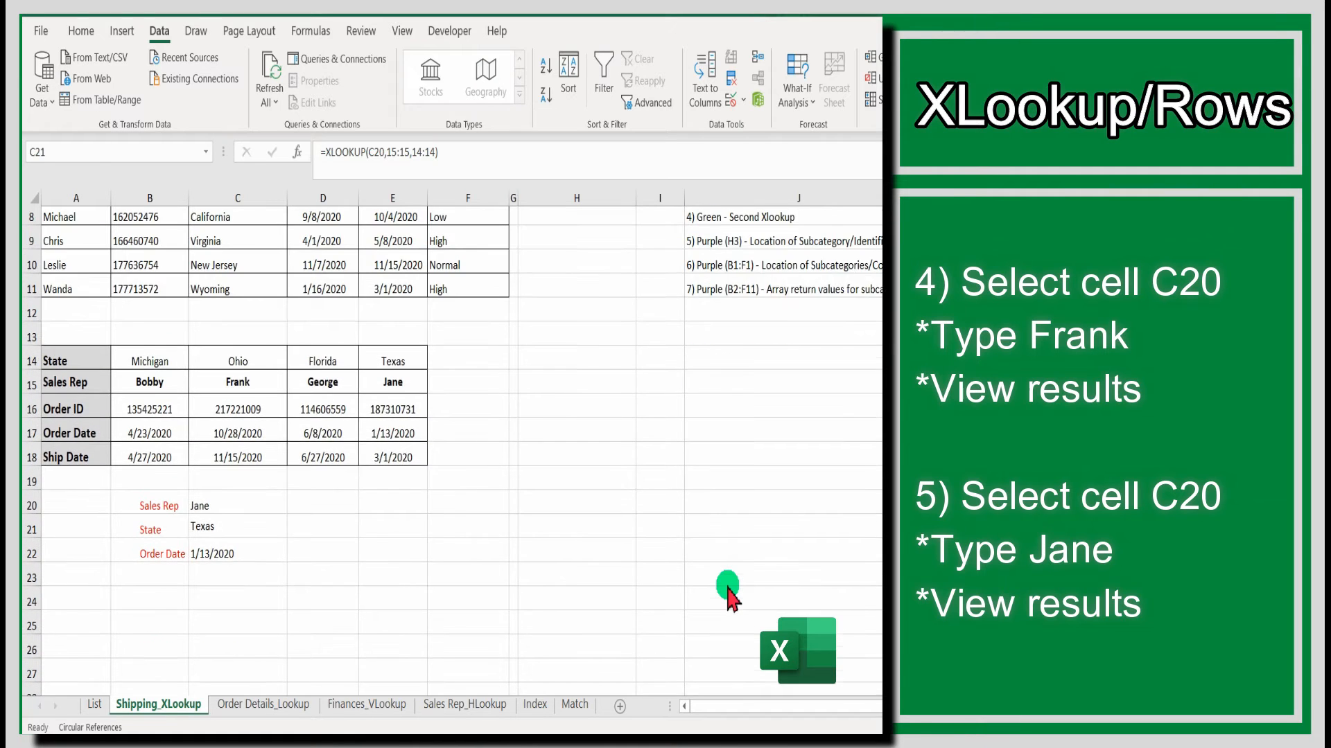
{"action": "scroll", "coordinate": [728, 590], "scroll_direction": "up", "scroll_amount": 1}
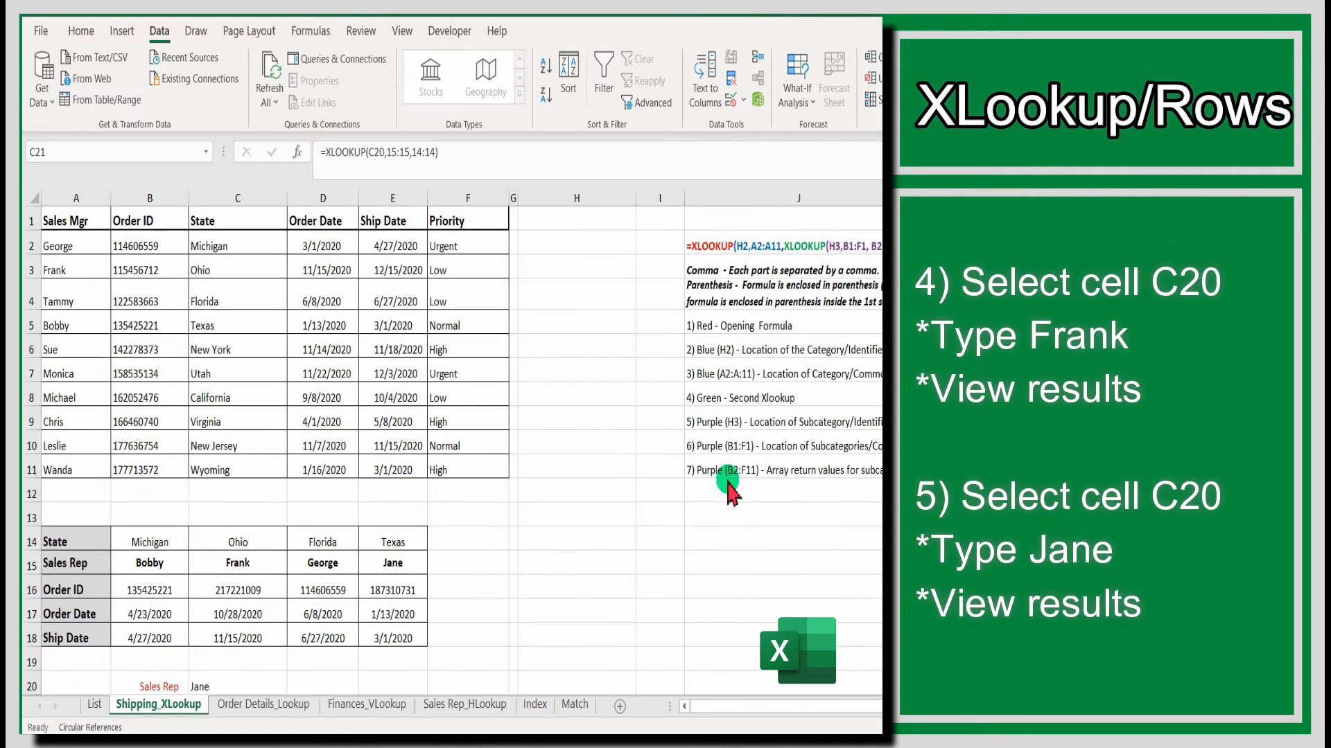
{"action": "left_click", "coordinate": [589, 247]}
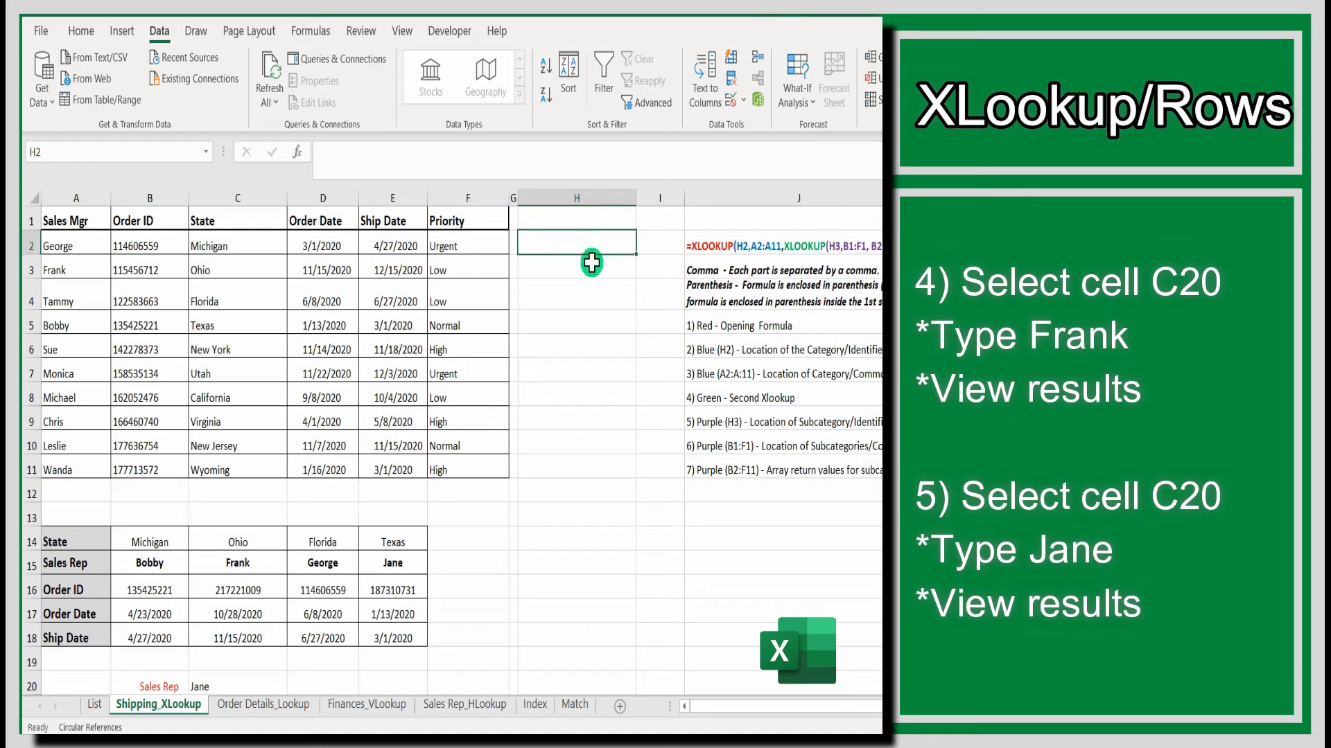
{"action": "left_click", "coordinate": [593, 267]}
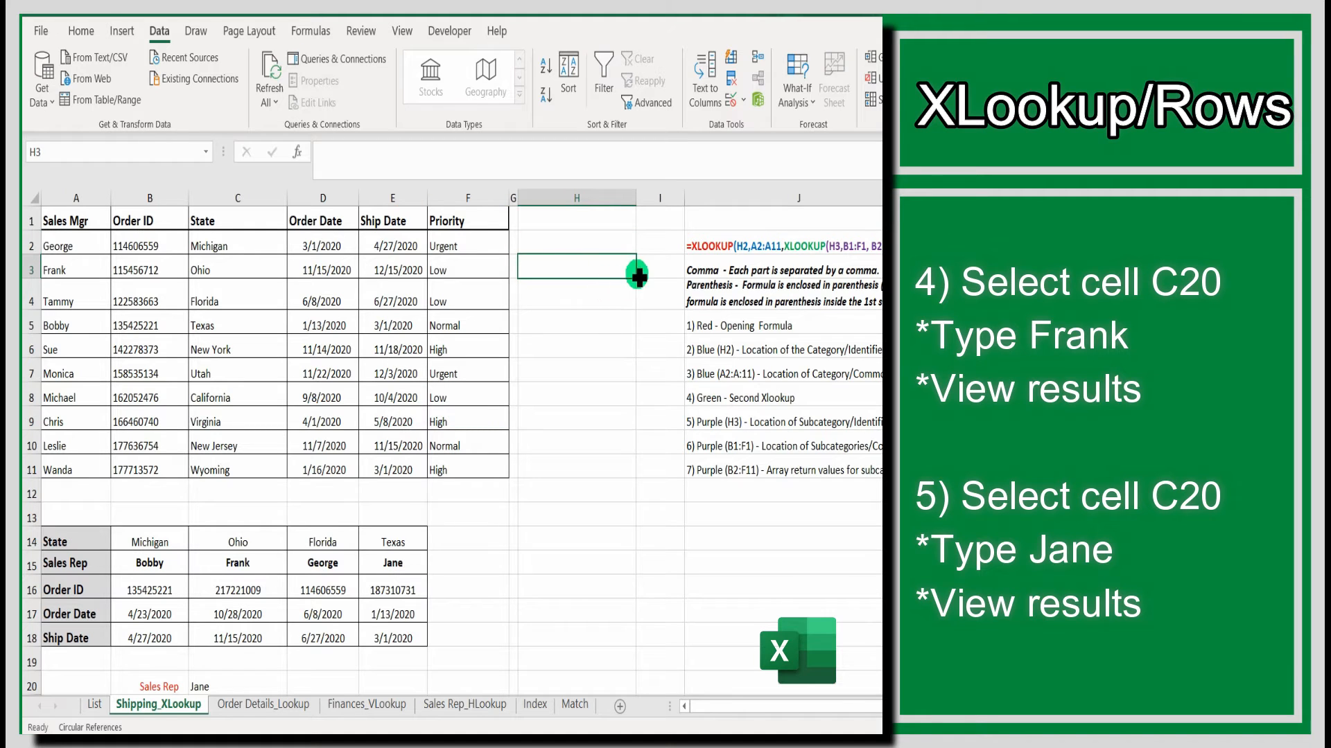
{"action": "left_click", "coordinate": [605, 236]}
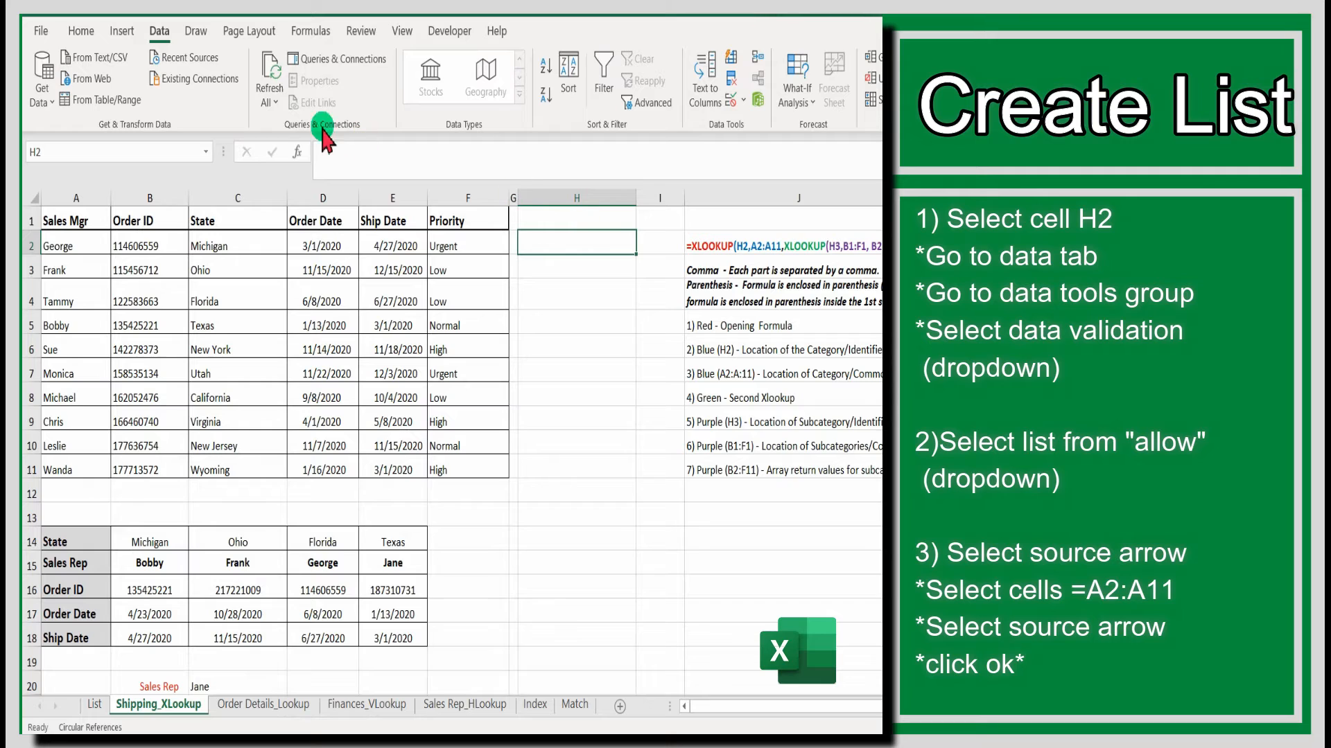
{"action": "left_click", "coordinate": [747, 102]}
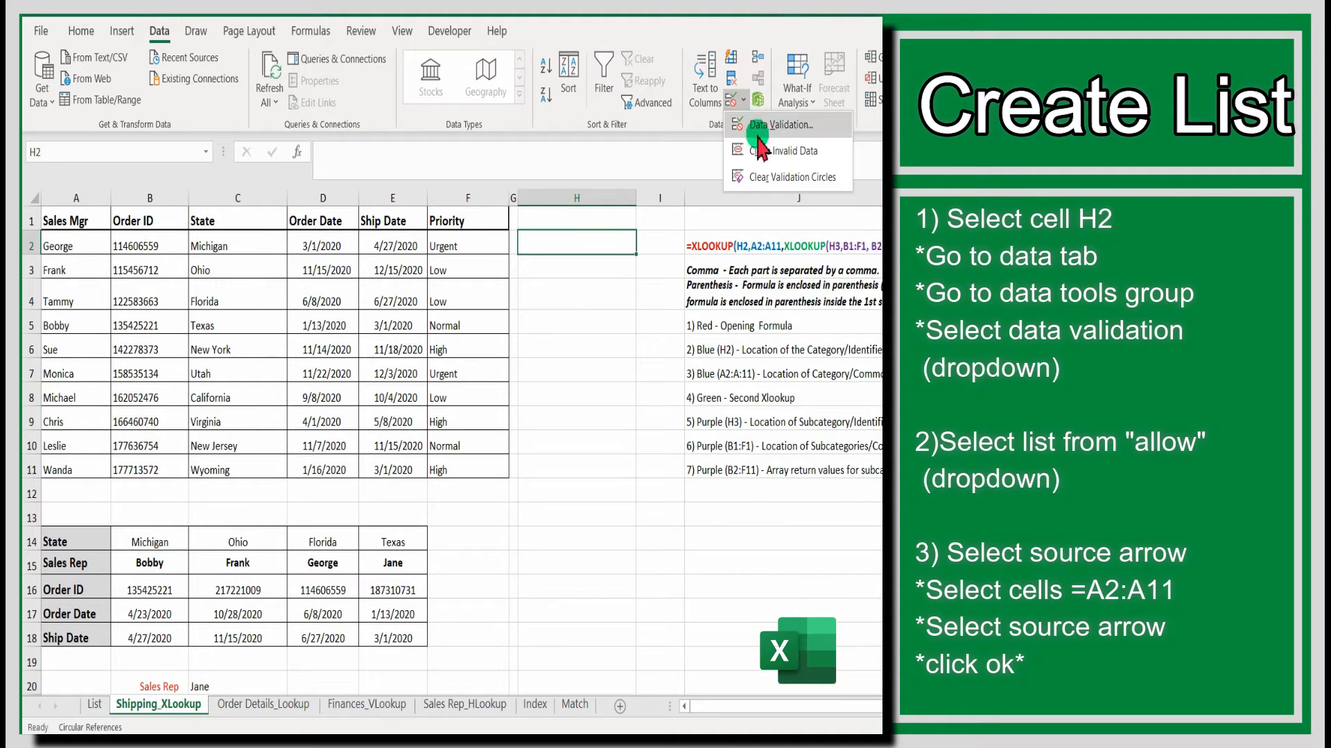
{"action": "left_click", "coordinate": [812, 125]}
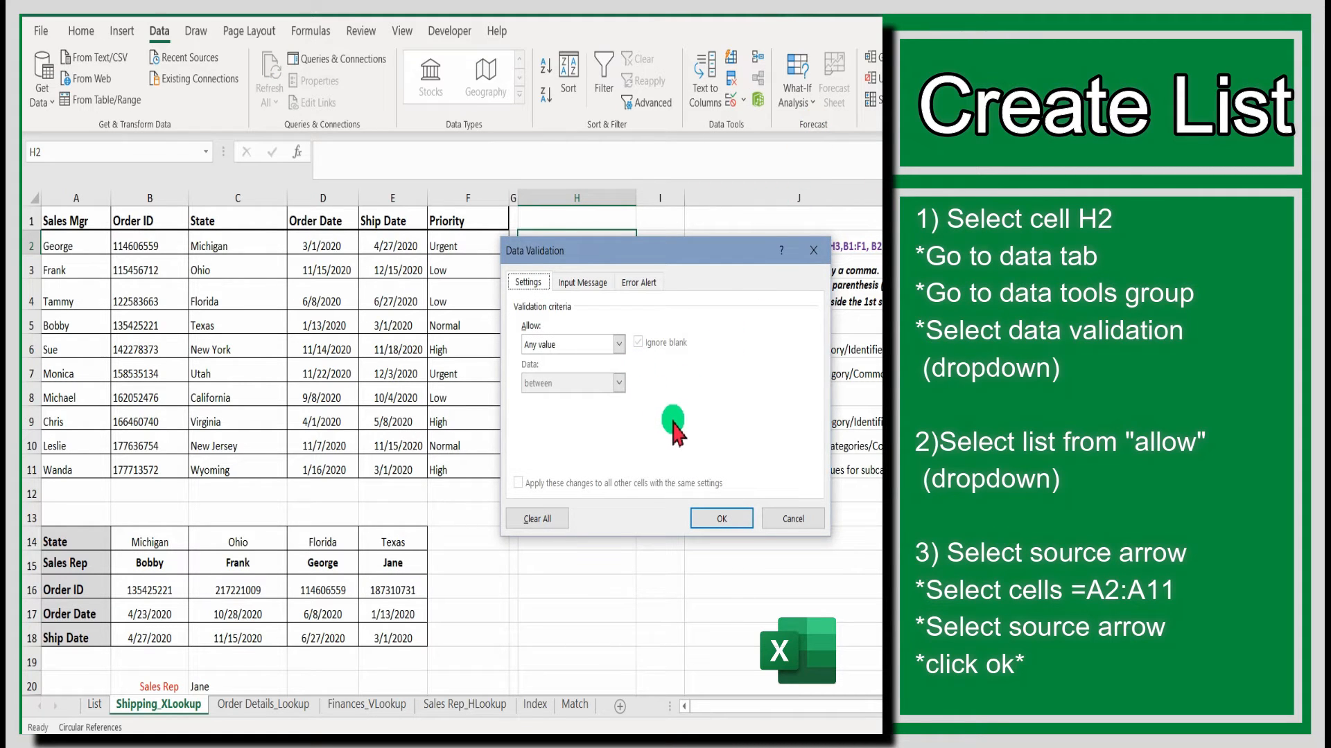
{"action": "left_click", "coordinate": [618, 344]}
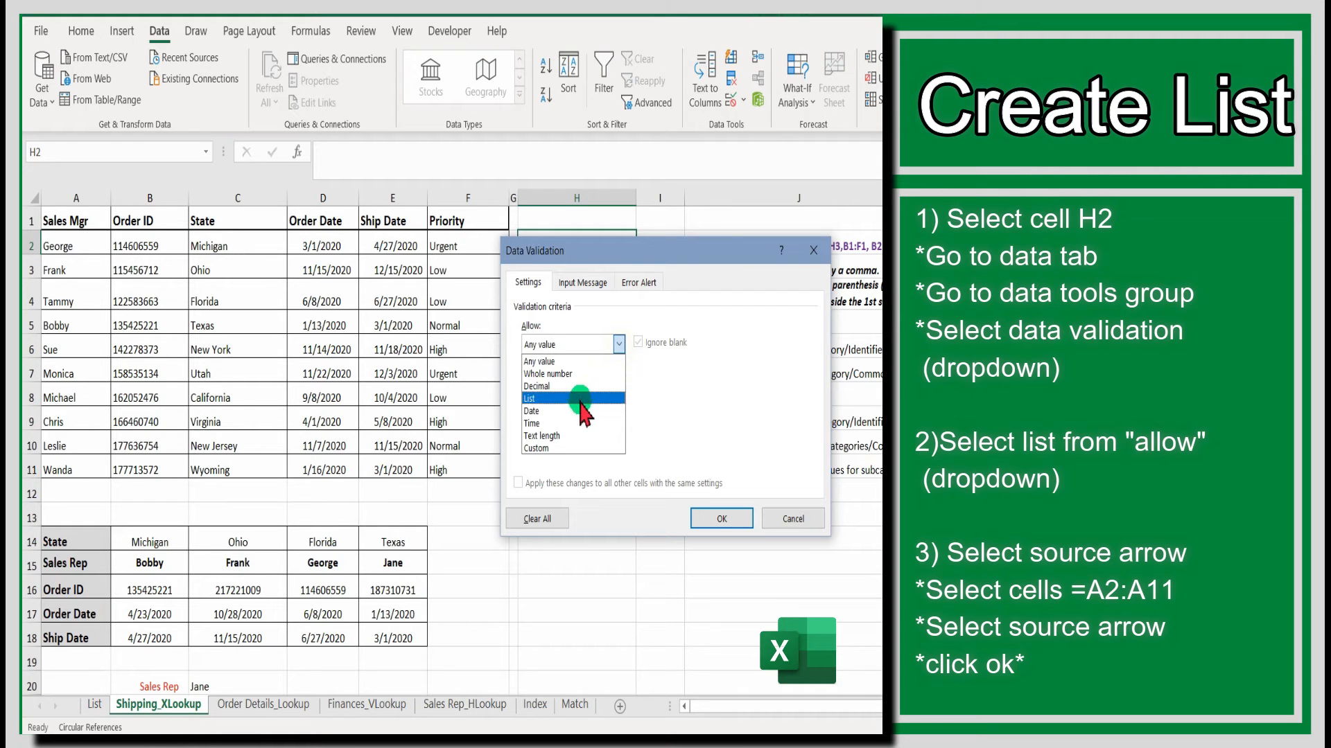
{"action": "left_click", "coordinate": [583, 399]}
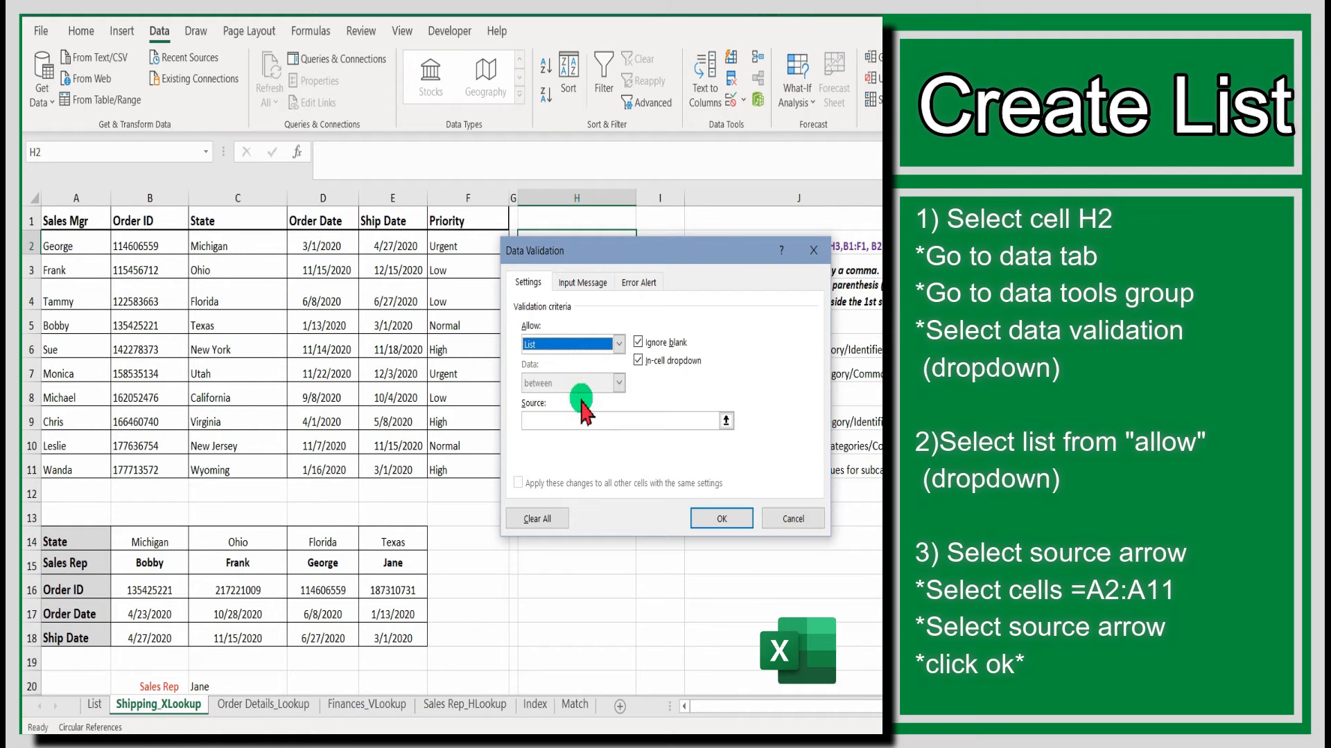
{"action": "left_click", "coordinate": [726, 421]}
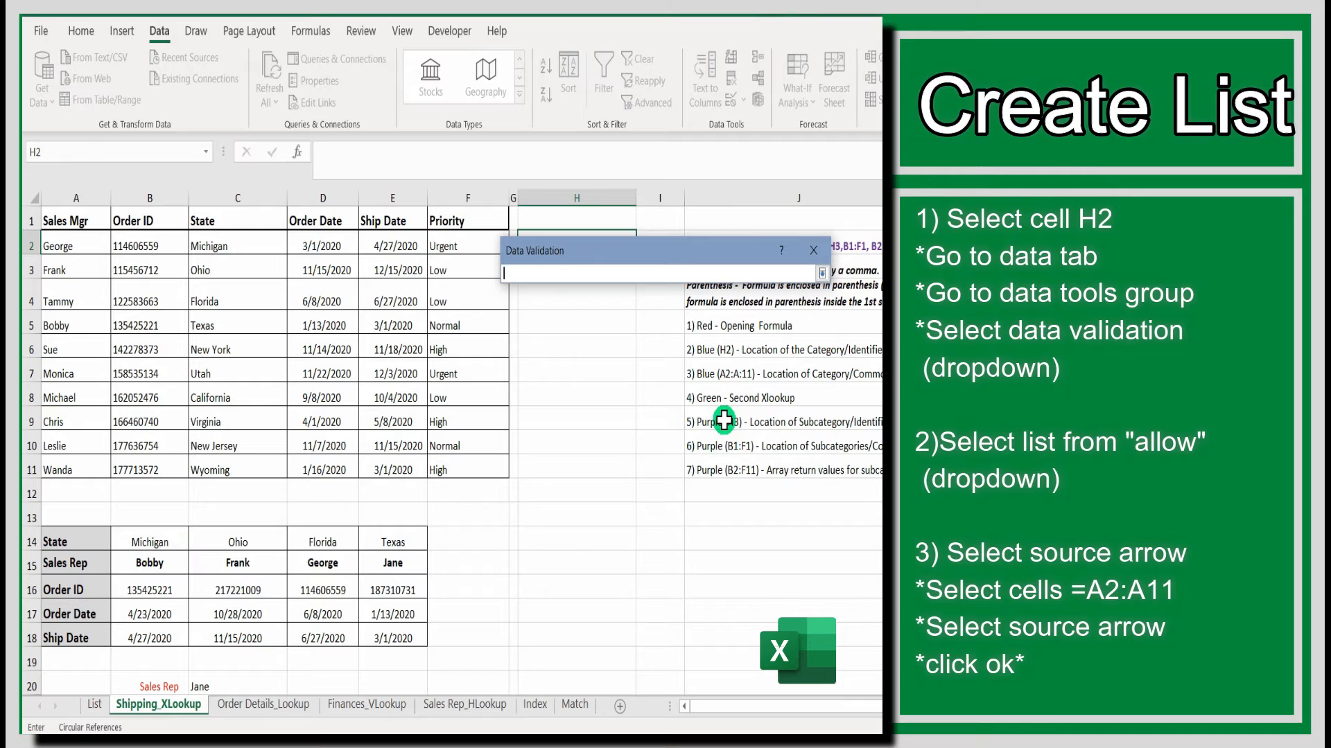
{"action": "left_click", "coordinate": [84, 247]}
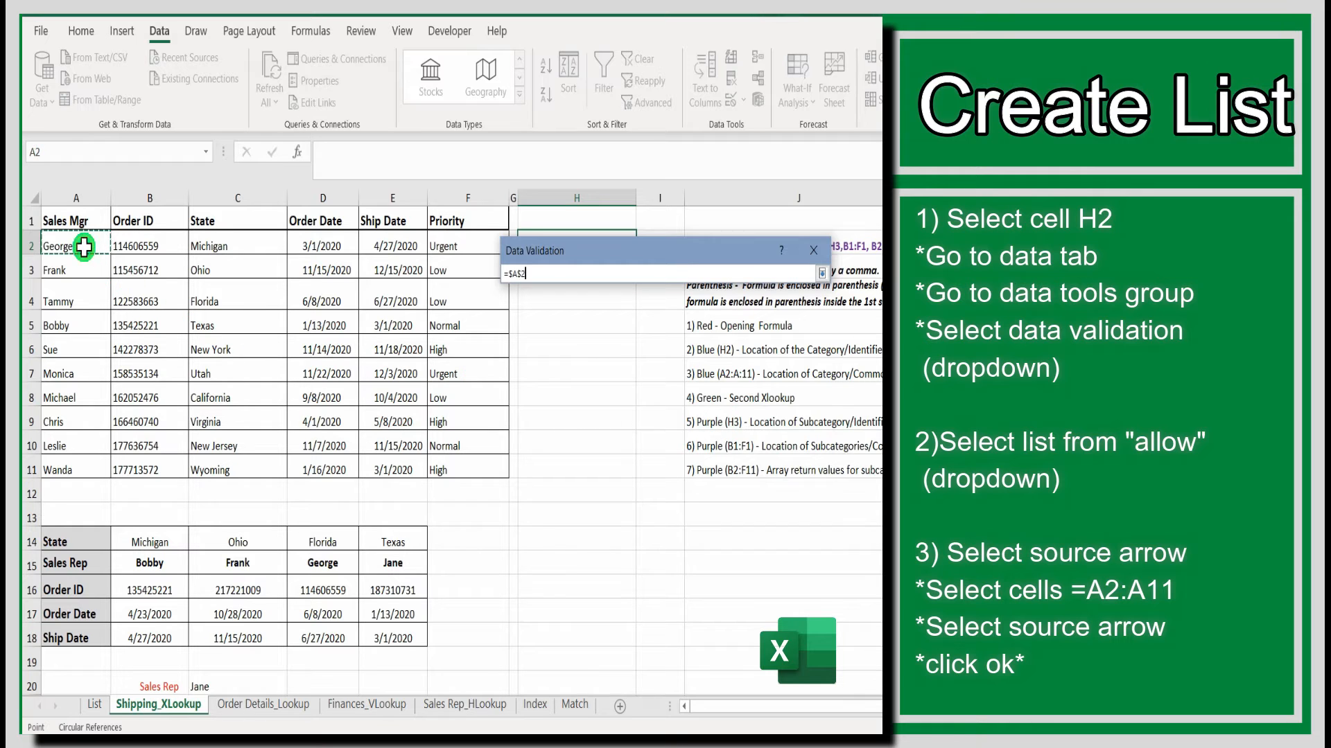
{"action": "left_click_drag", "start_coordinate": [84, 247], "coordinate": [68, 467]}
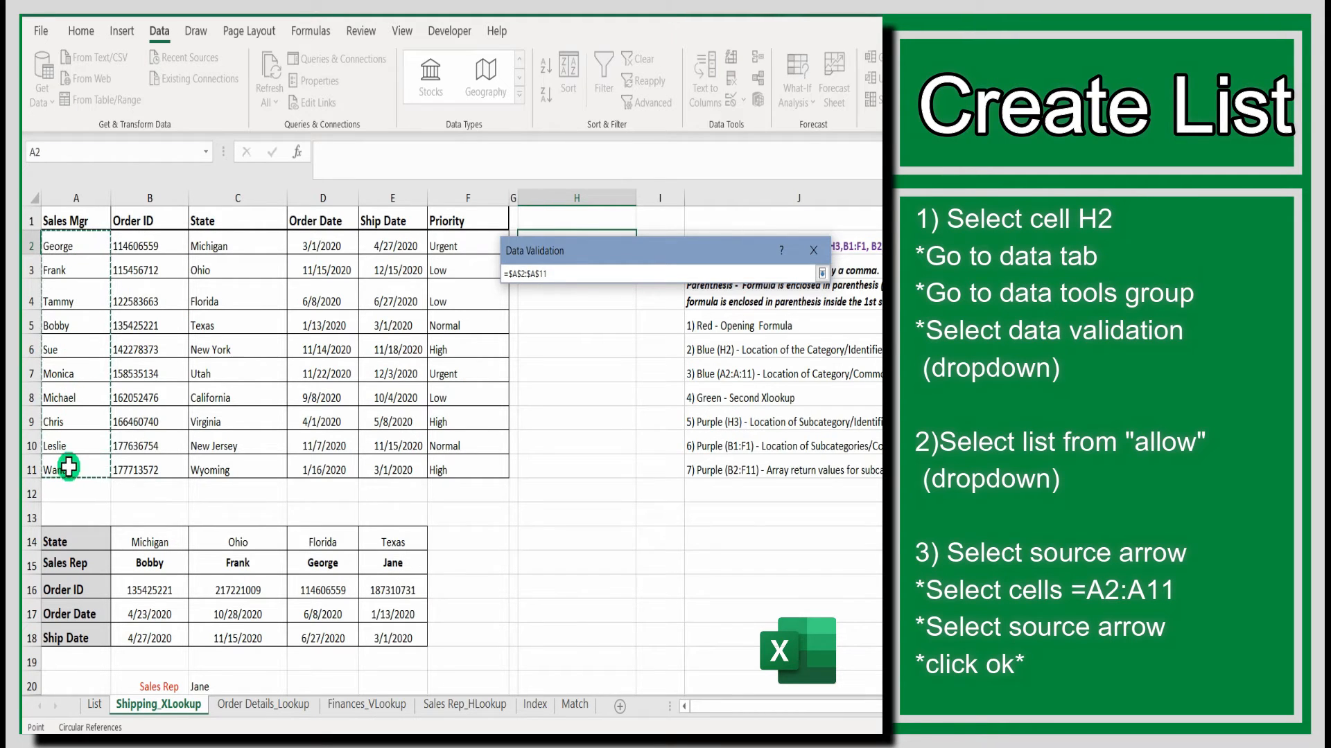
{"action": "left_click", "coordinate": [822, 273]}
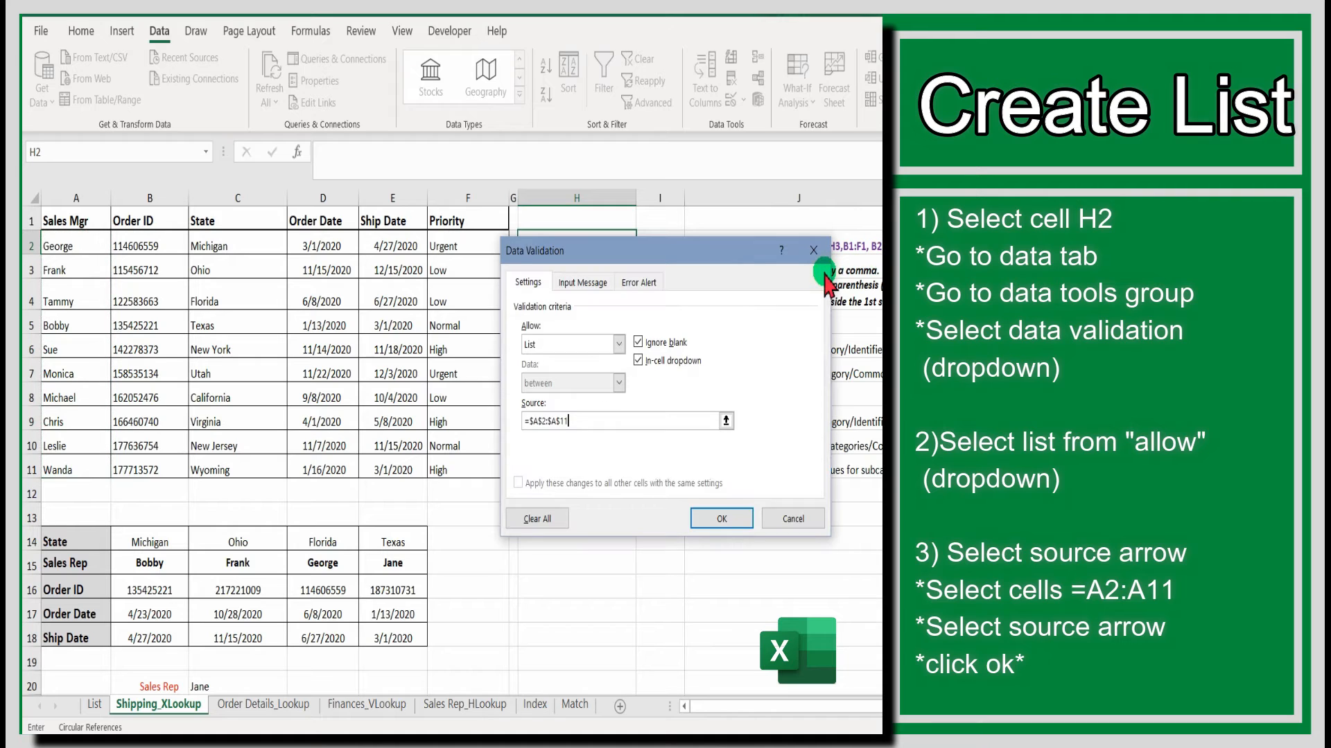
{"action": "left_click", "coordinate": [725, 516]}
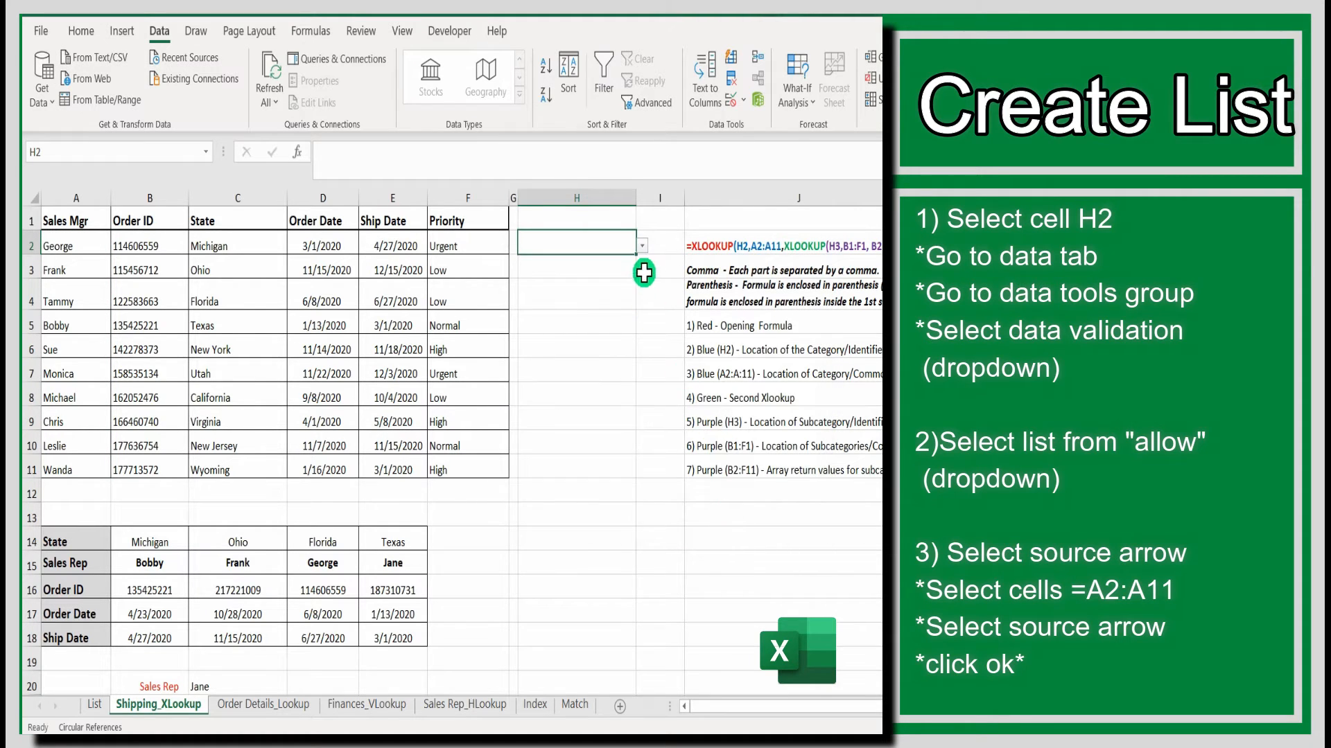
- Open the H2 dropdown and scroll through the sales manager entries to check the list
{"action": "left_click", "coordinate": [643, 246]}
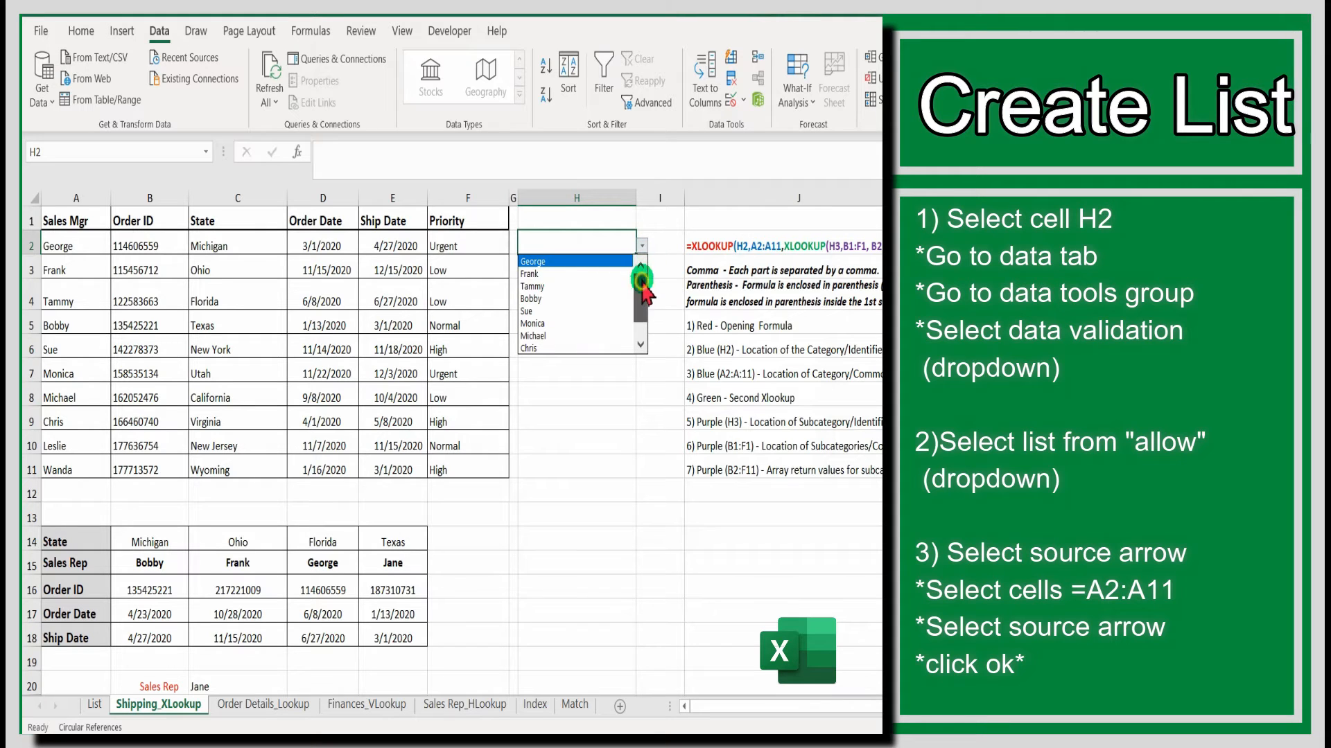
{"action": "left_click_drag", "start_coordinate": [641, 285], "coordinate": [641, 300]}
{"action": "left_click", "coordinate": [657, 244]}
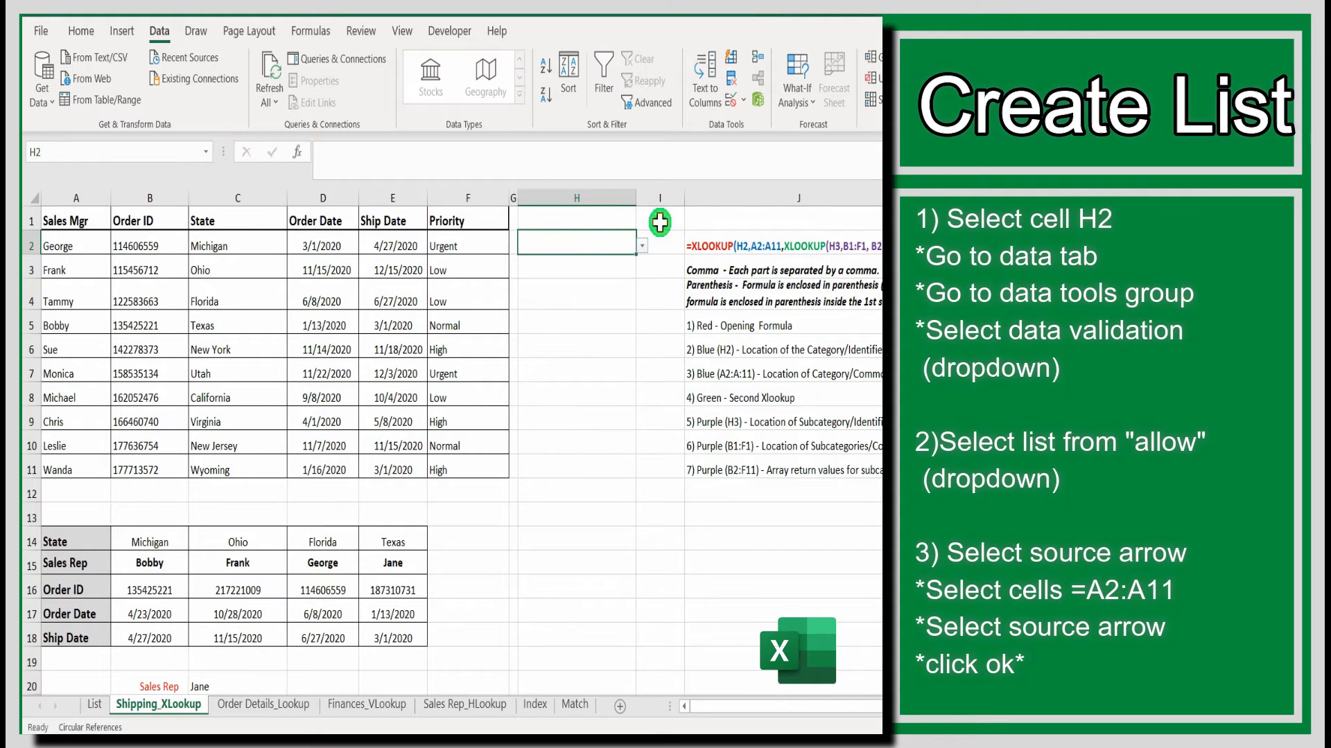
- Add a data validation dropdown list to cell H3 using the column headers in B1:F1 as its source
{"action": "left_click", "coordinate": [621, 270]}
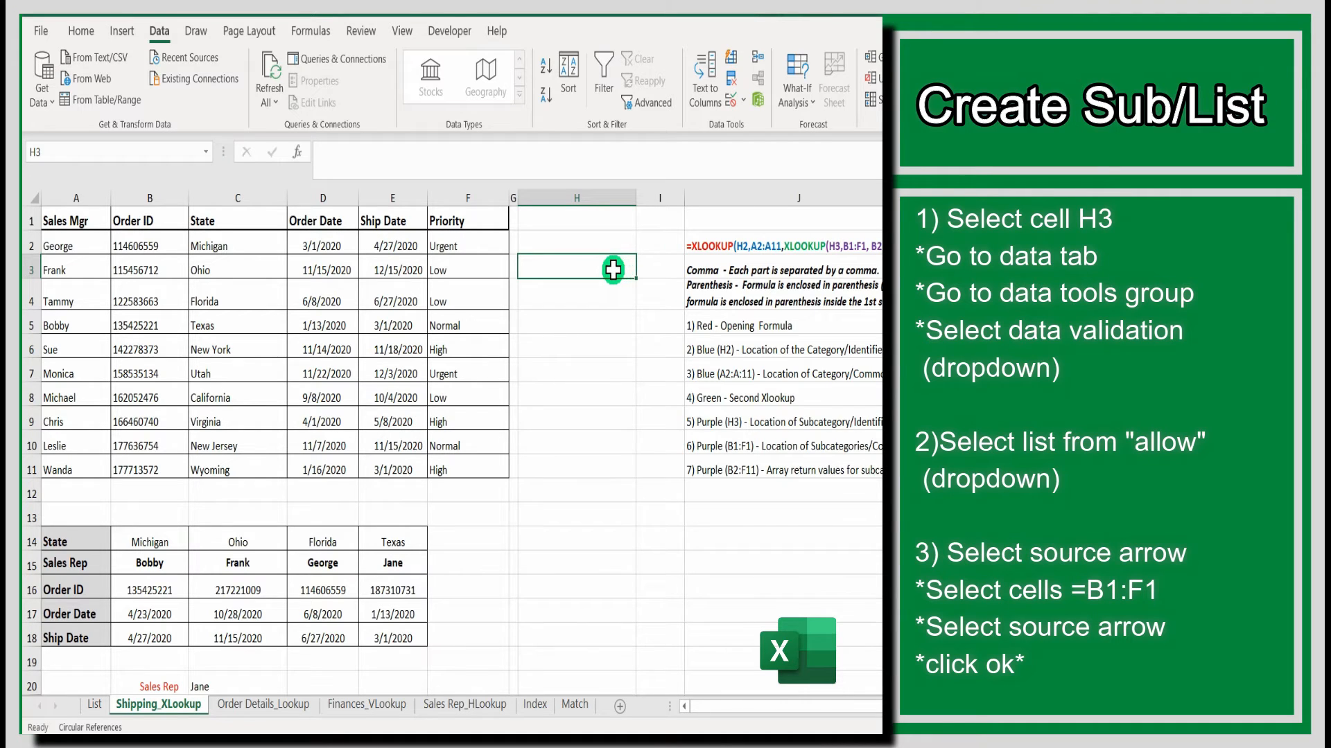
{"action": "left_click", "coordinate": [737, 114]}
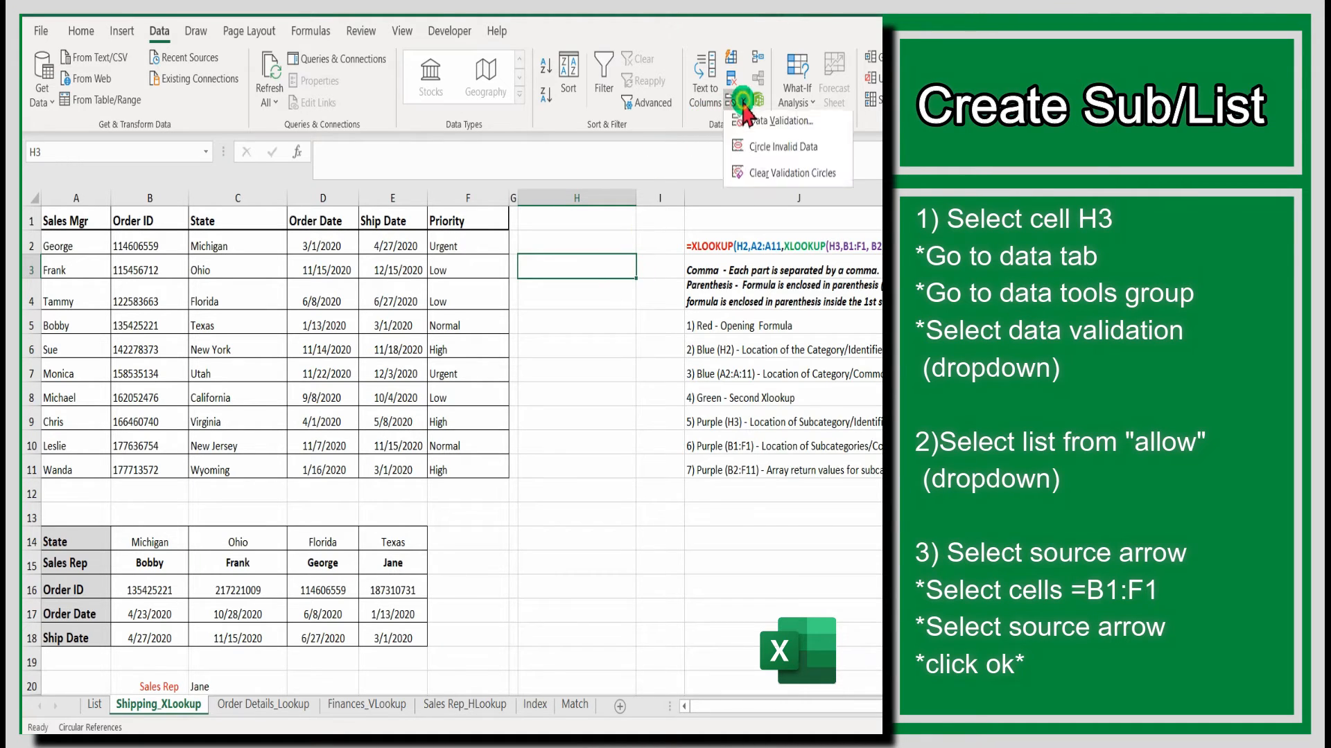
{"action": "left_click", "coordinate": [761, 143]}
{"action": "left_click", "coordinate": [620, 346]}
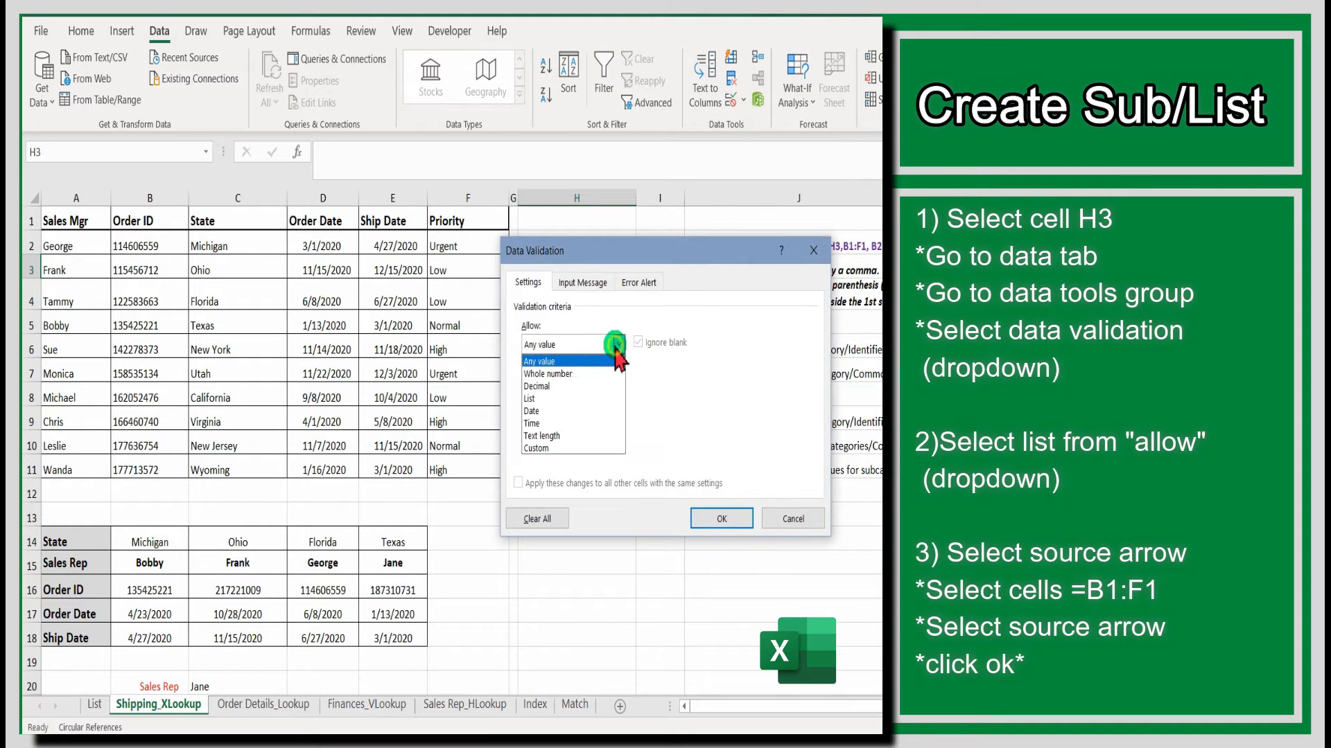
{"action": "left_click", "coordinate": [575, 394]}
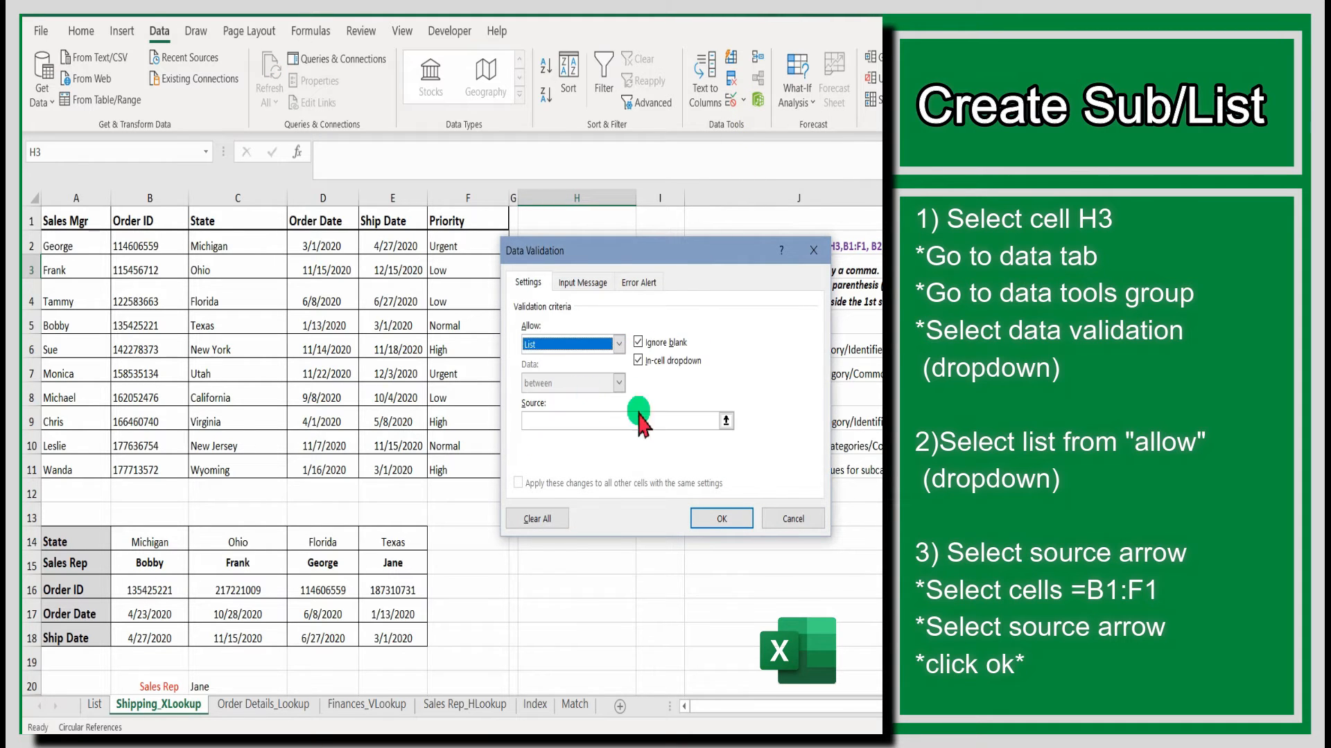
{"action": "left_click", "coordinate": [722, 421]}
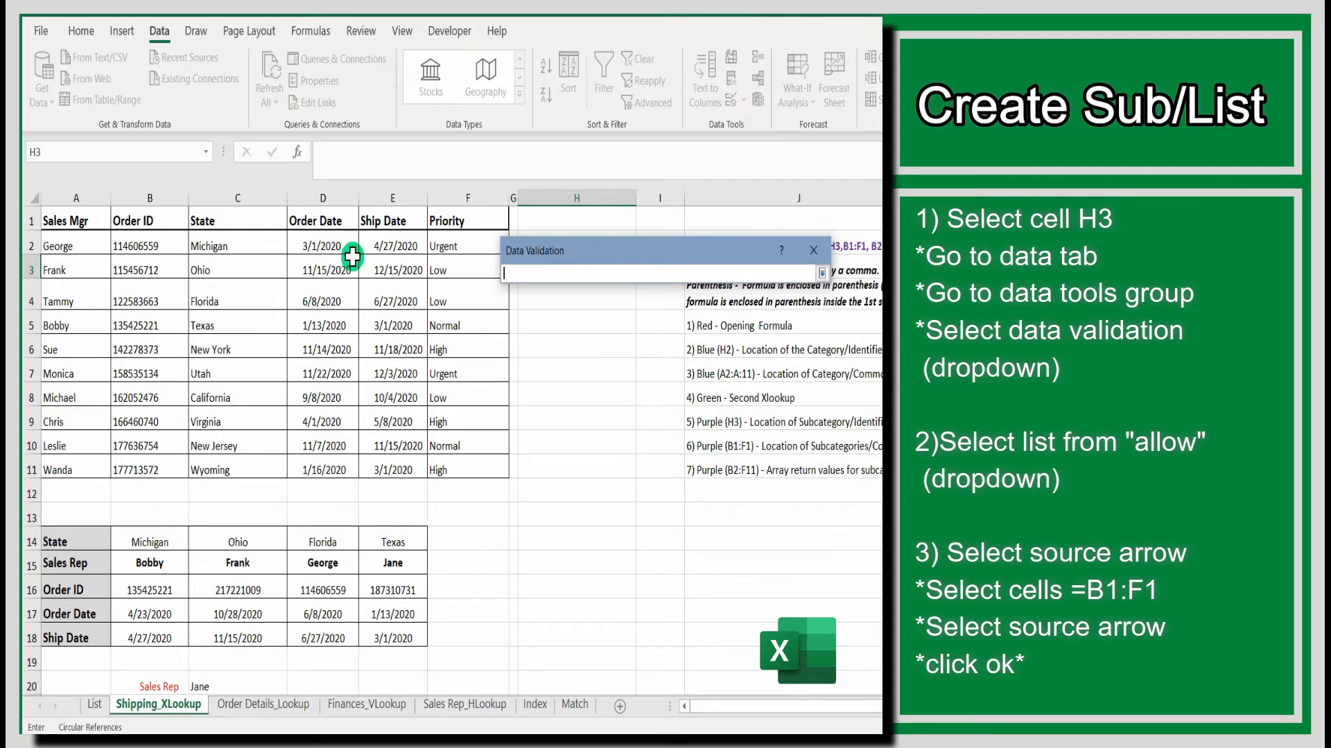
{"action": "left_click_drag", "start_coordinate": [144, 210], "coordinate": [489, 220]}
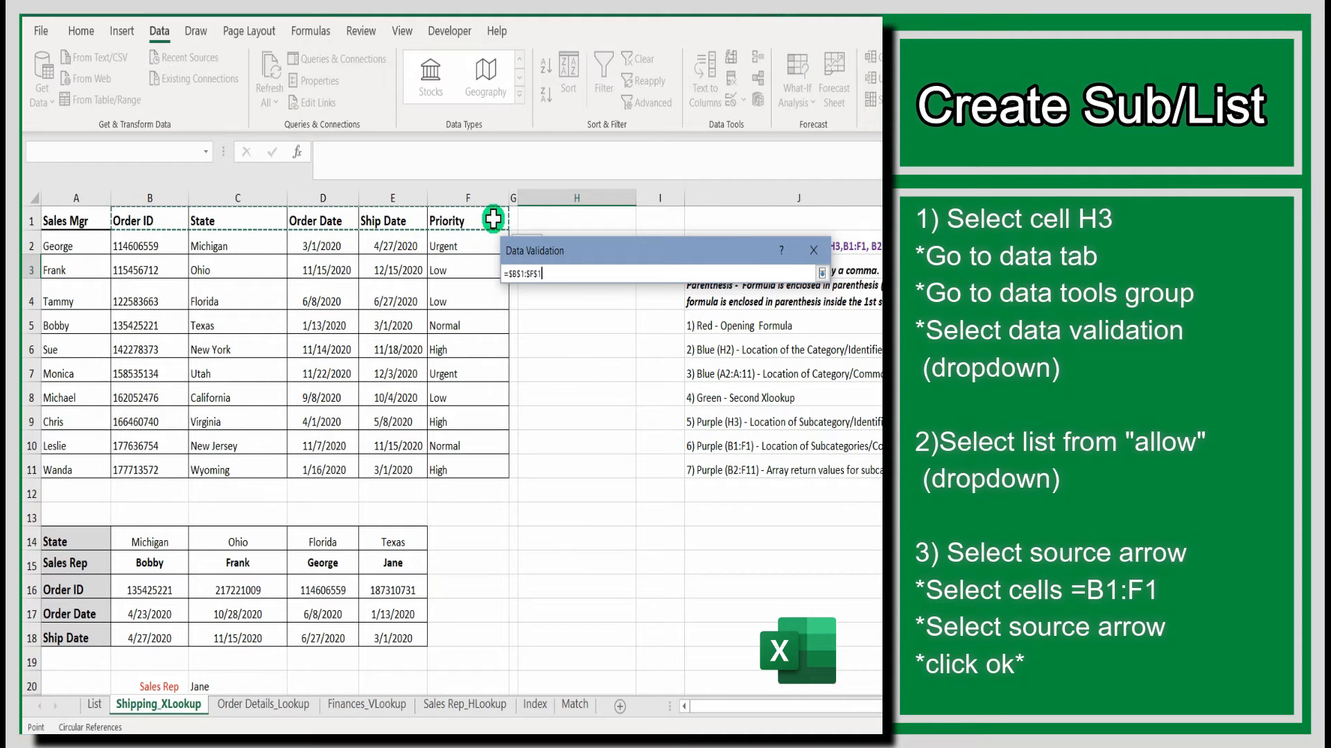
{"action": "left_click", "coordinate": [821, 273]}
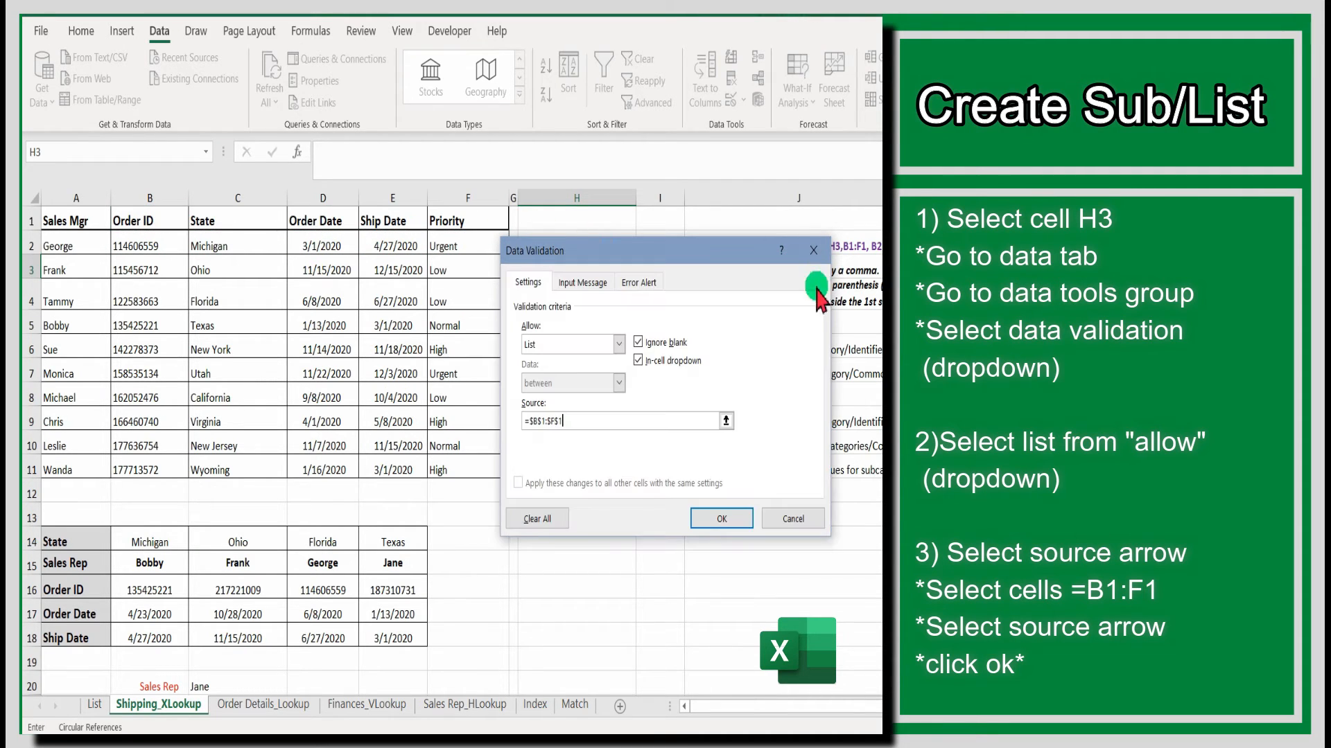
{"action": "left_click", "coordinate": [733, 514]}
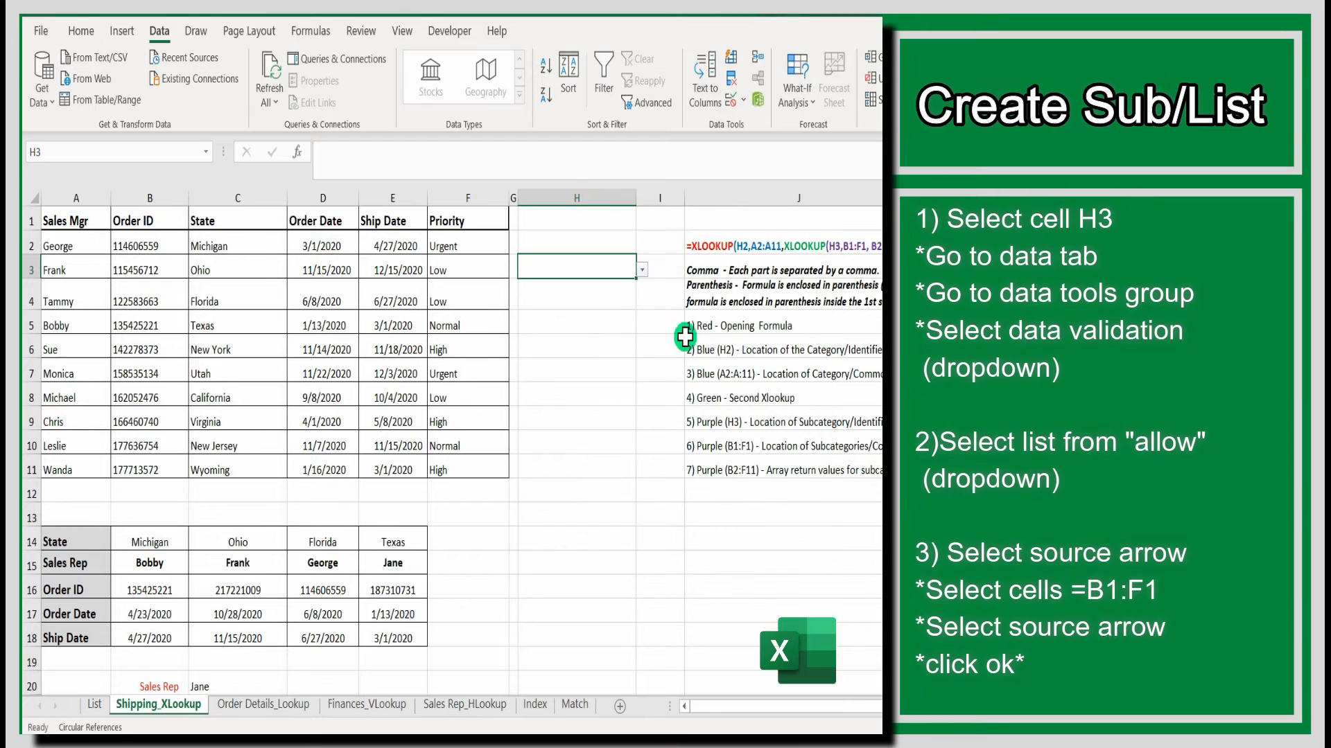